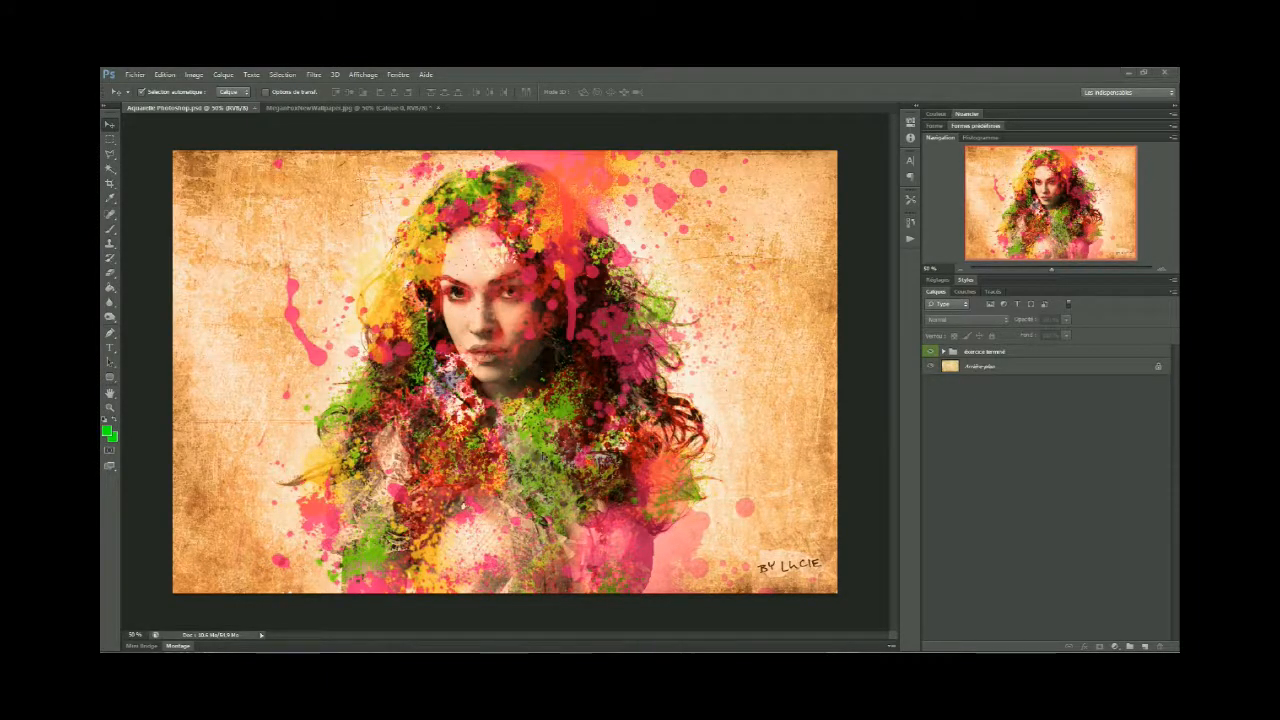
# Step: Compare the finished watercolour artwork with the source portrait photo and hide the finished artwork's layer group
pyautogui.click(372, 109)
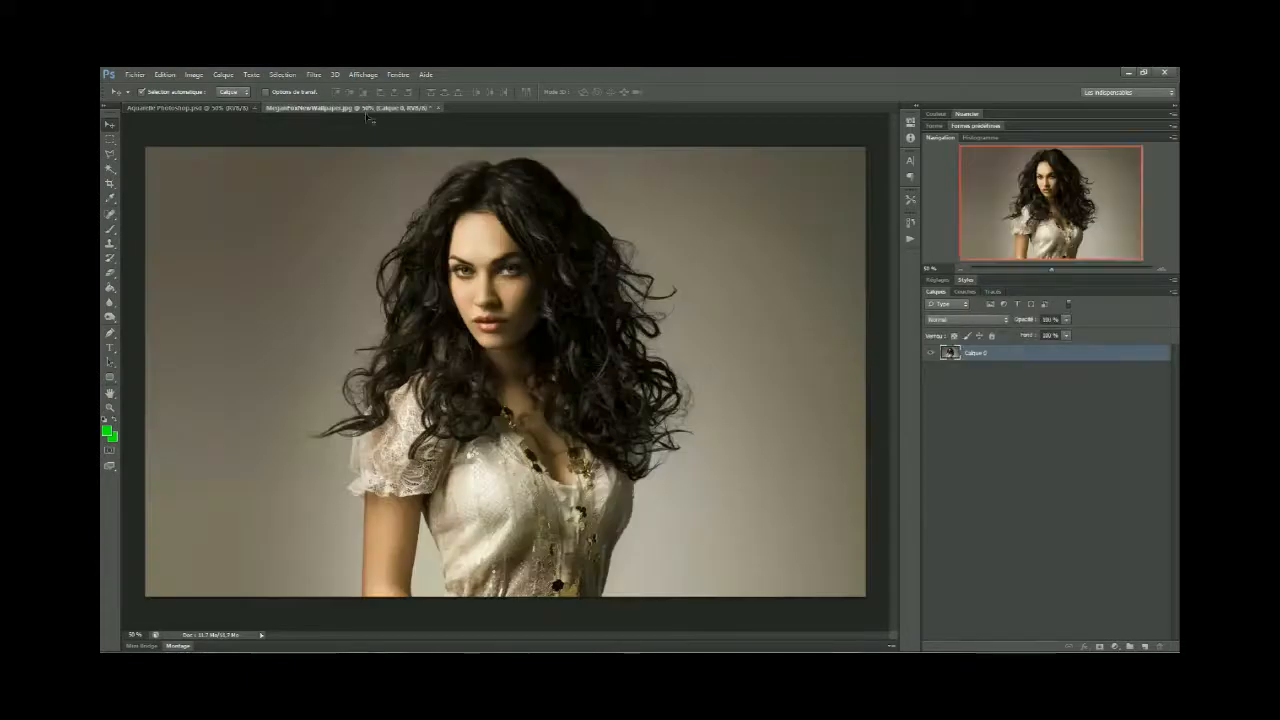
pyautogui.click(226, 109)
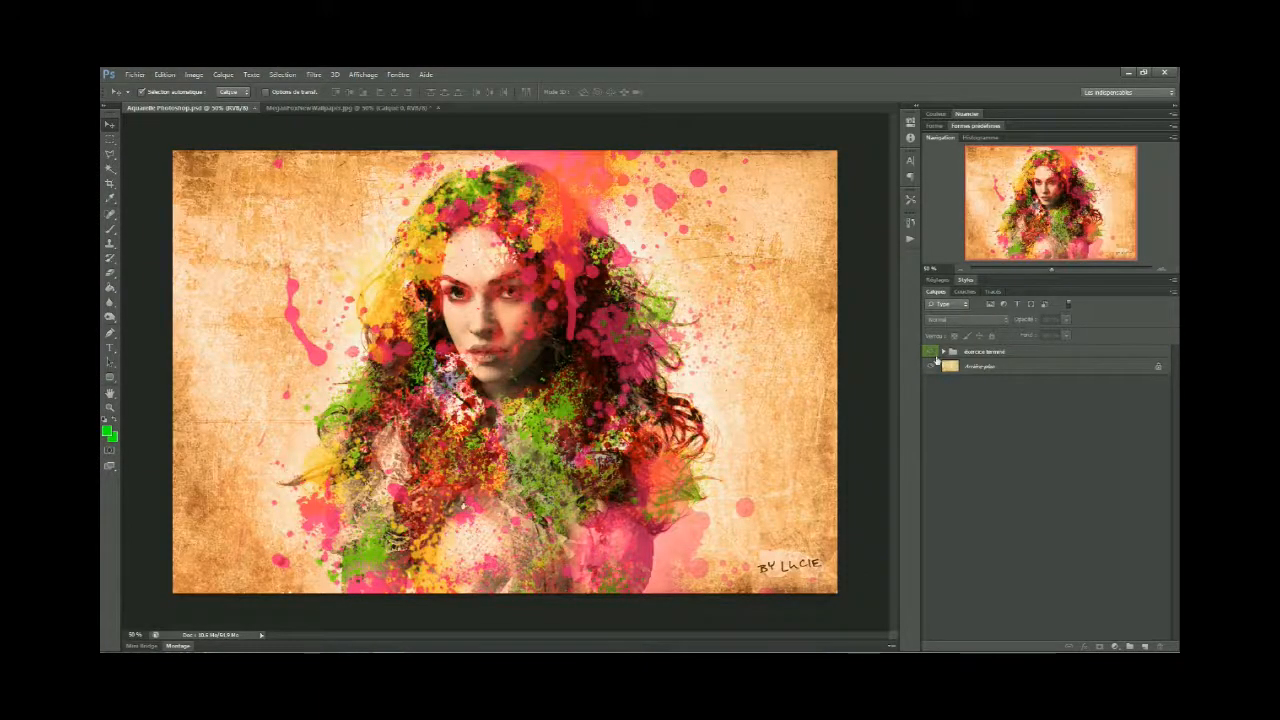
pyautogui.click(930, 352)
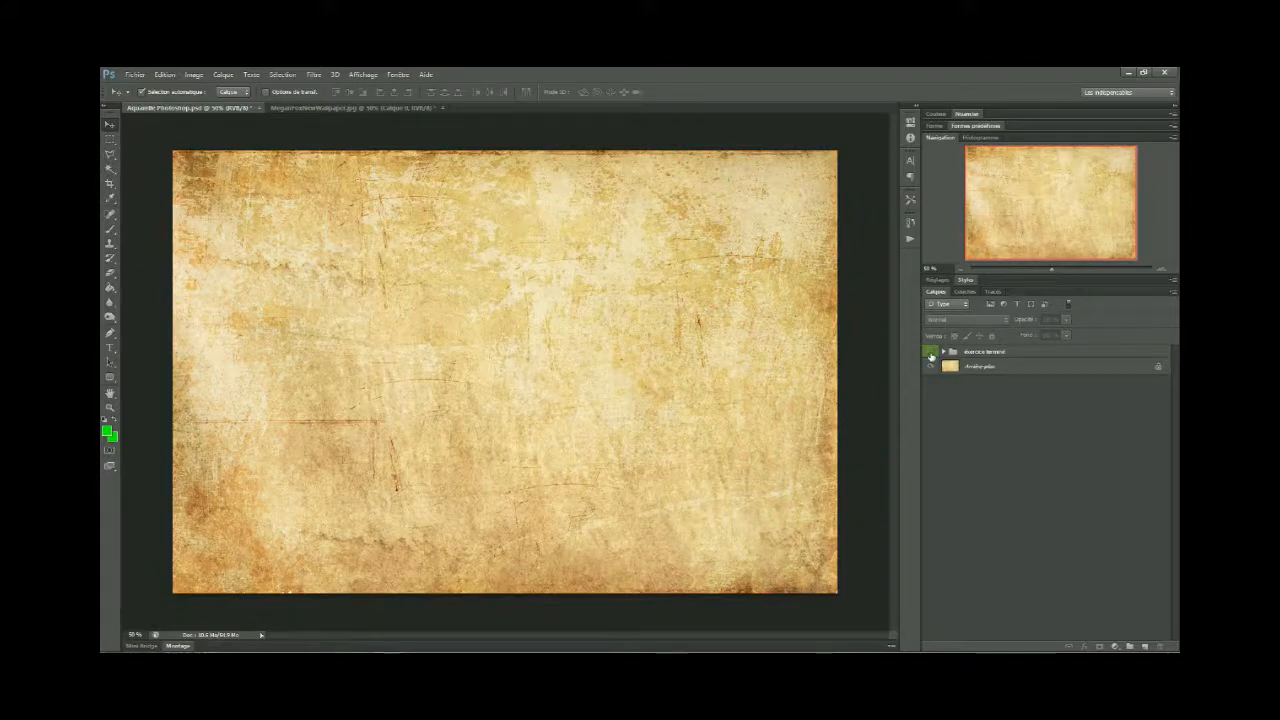
pyautogui.click(930, 353)
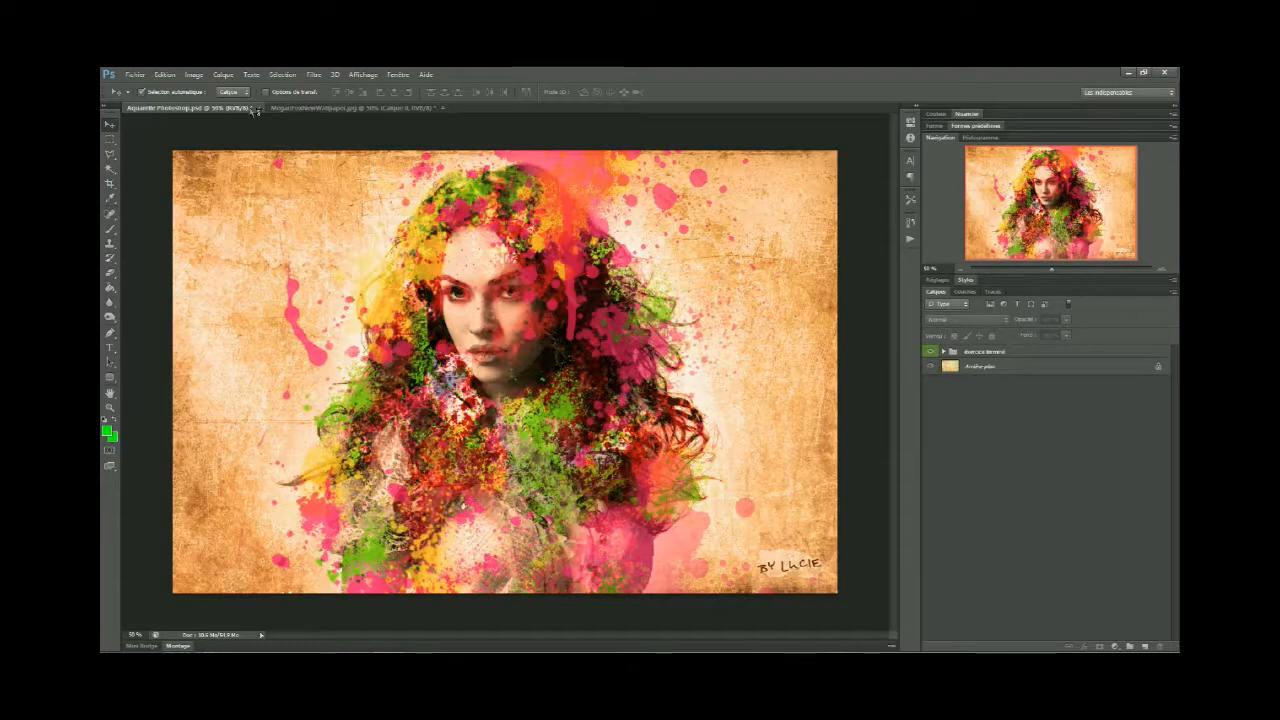
pyautogui.click(301, 108)
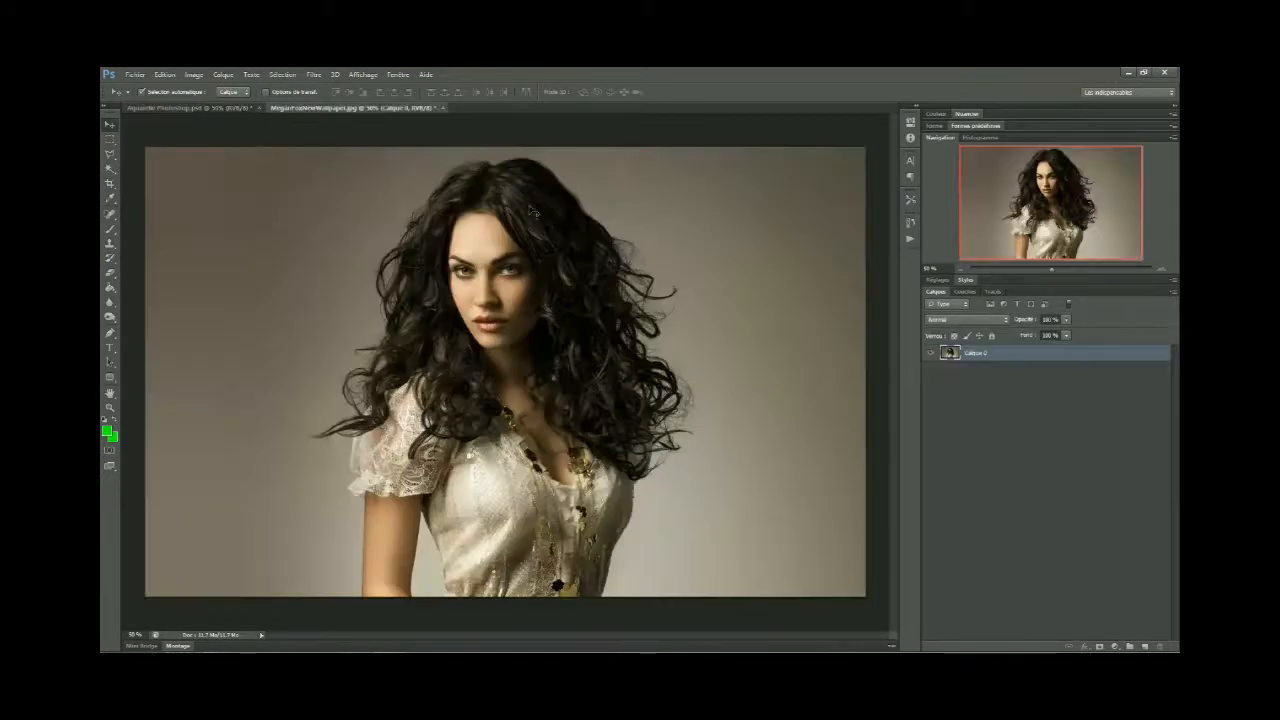
pyautogui.click(236, 108)
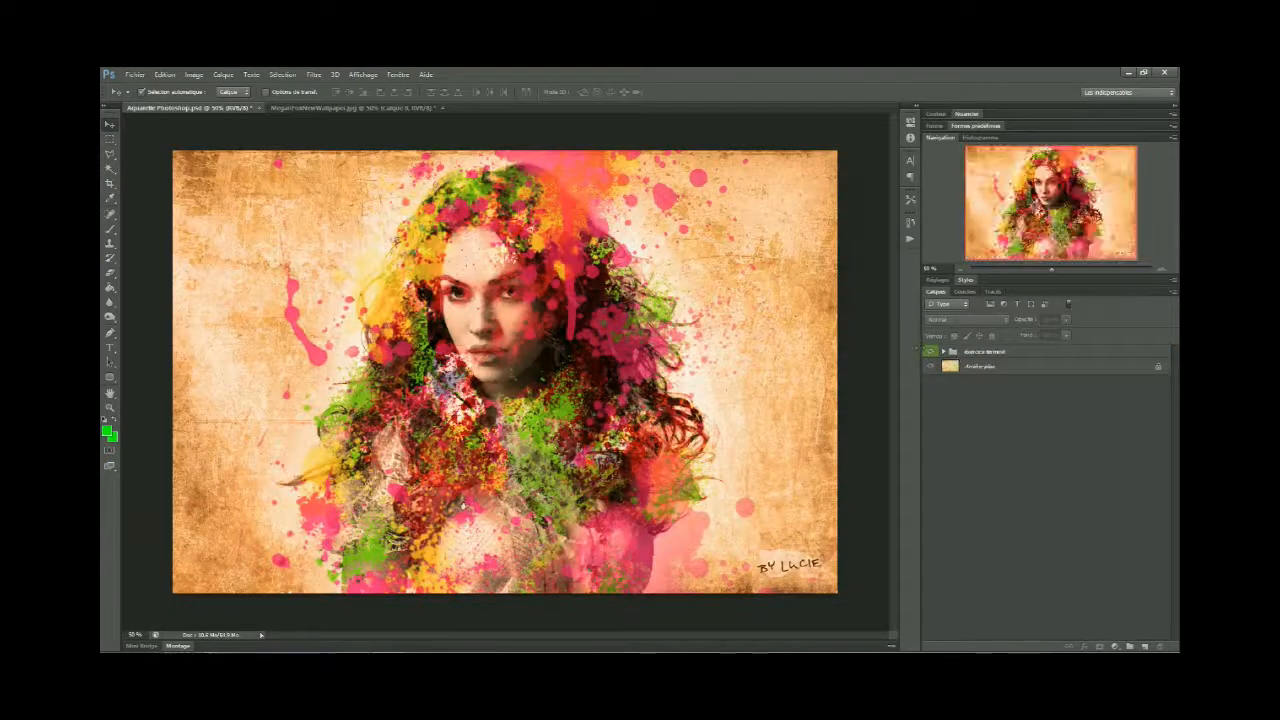
pyautogui.click(932, 354)
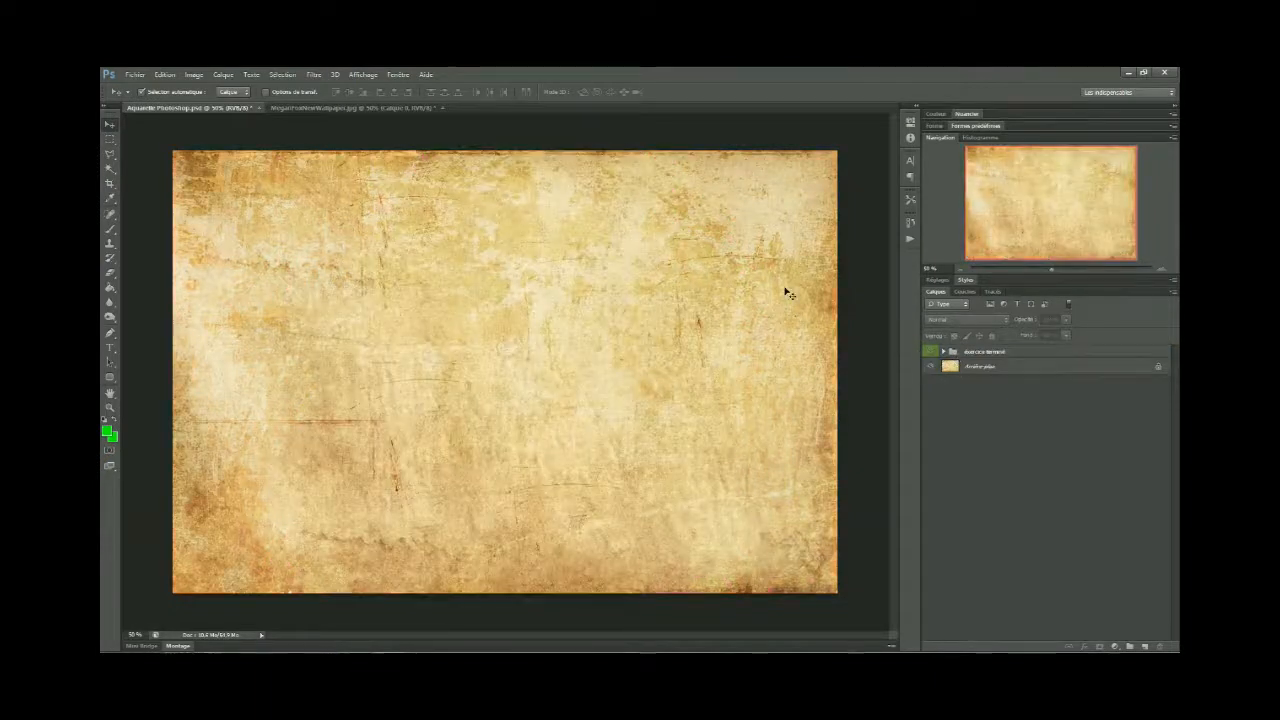
# Step: In the portrait photo, select the background to the left of the woman and beside her arm with the Magic Wand
pyautogui.click(420, 110)
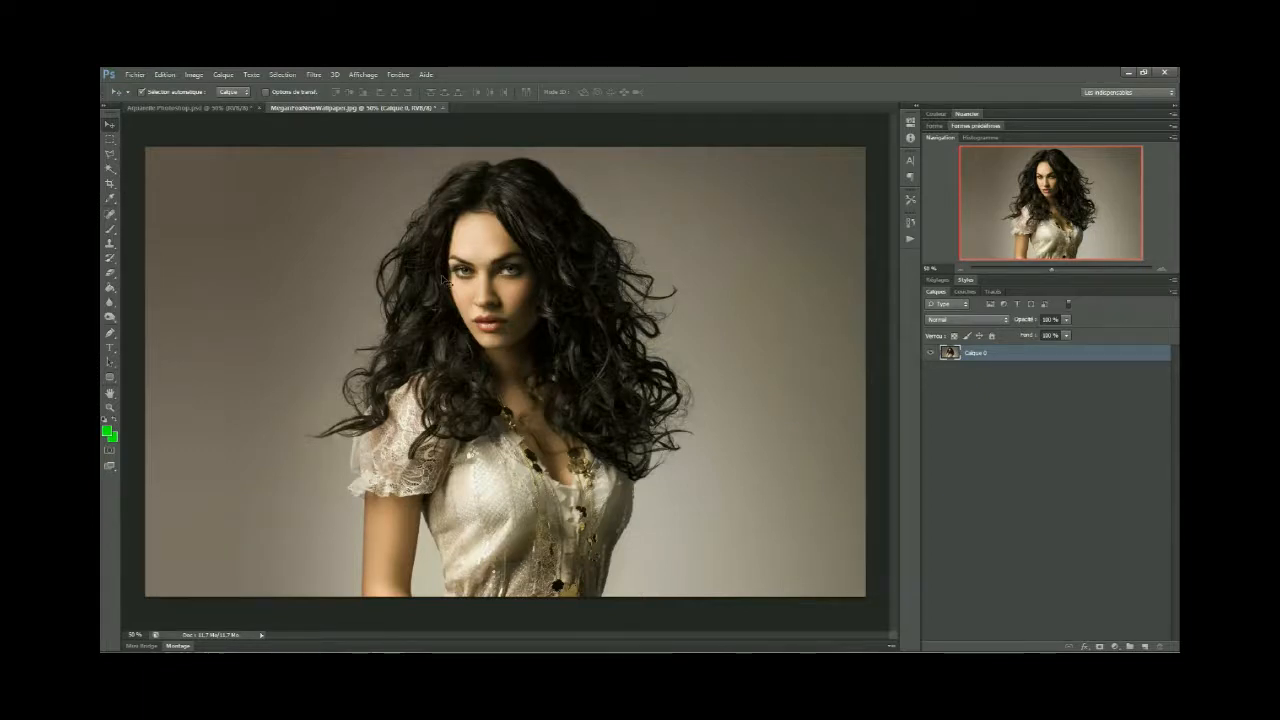
pyautogui.click(110, 168)
pyautogui.click(220, 215)
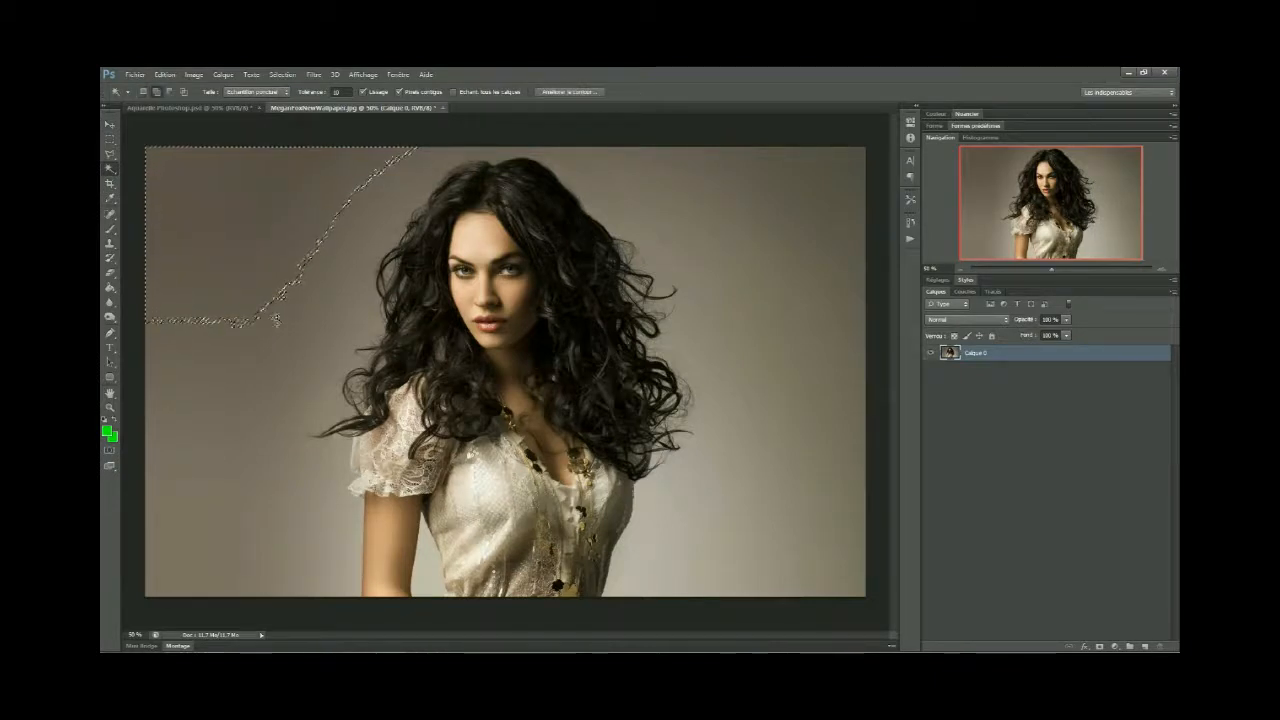
pyautogui.keyDown('shift'); pyautogui.click(267, 348); pyautogui.keyUp('shift')
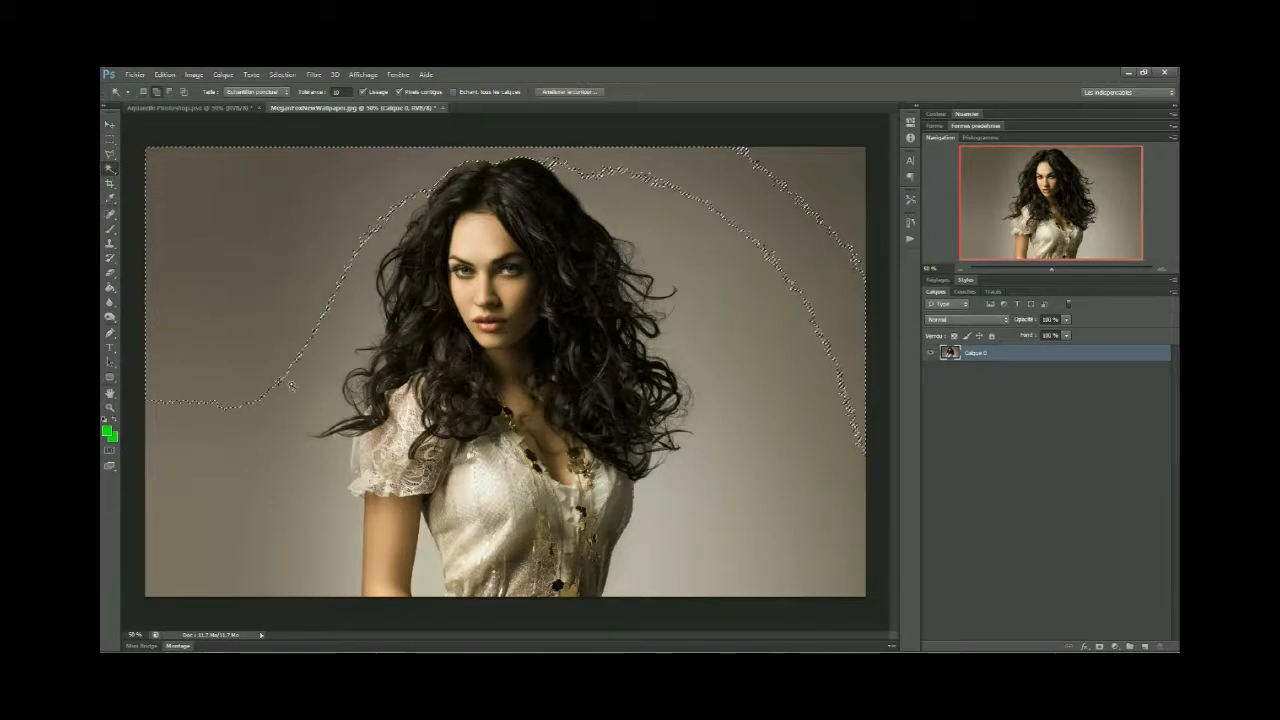
pyautogui.keyDown('shift'); pyautogui.click(293, 395); pyautogui.keyUp('shift')
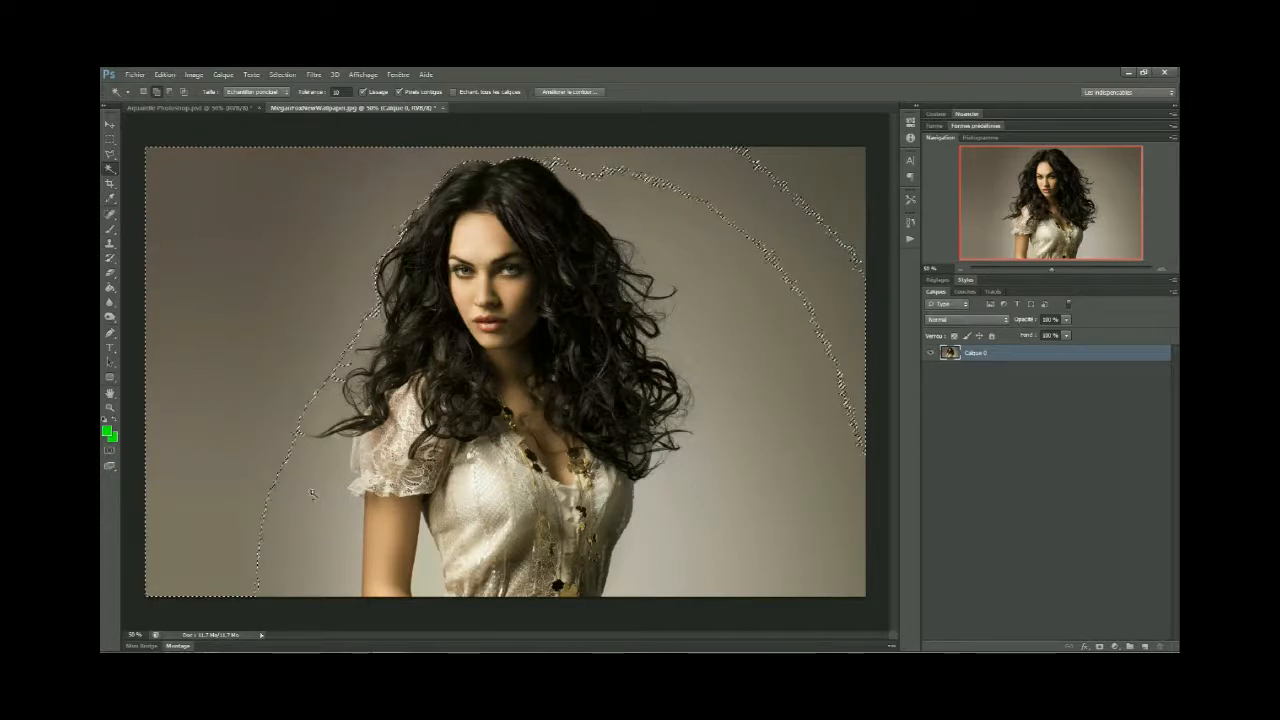
pyautogui.keyDown('shift'); pyautogui.click(336, 548); pyautogui.keyUp('shift')
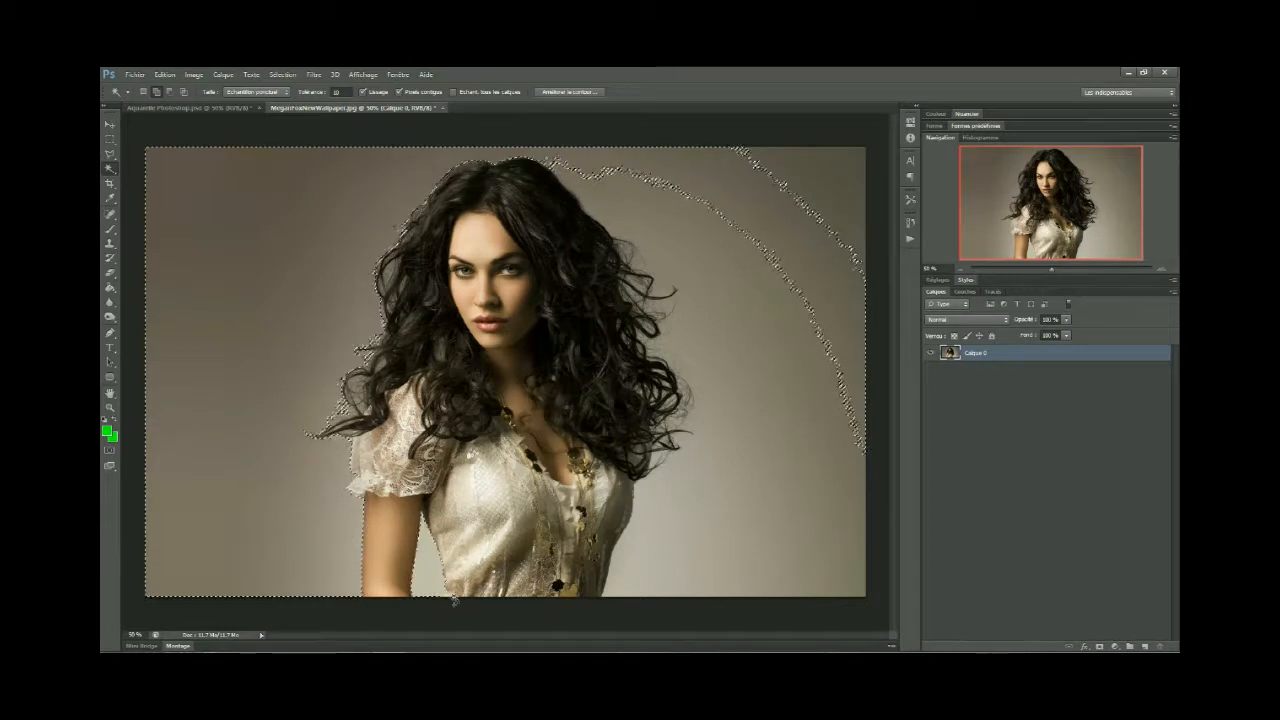
# Step: Add the rest of the background to the right of the woman to the selection, including the upper corner and stray specks
pyautogui.click(677, 586)
pyautogui.click(634, 587)
pyautogui.click(724, 548)
pyautogui.click(796, 510)
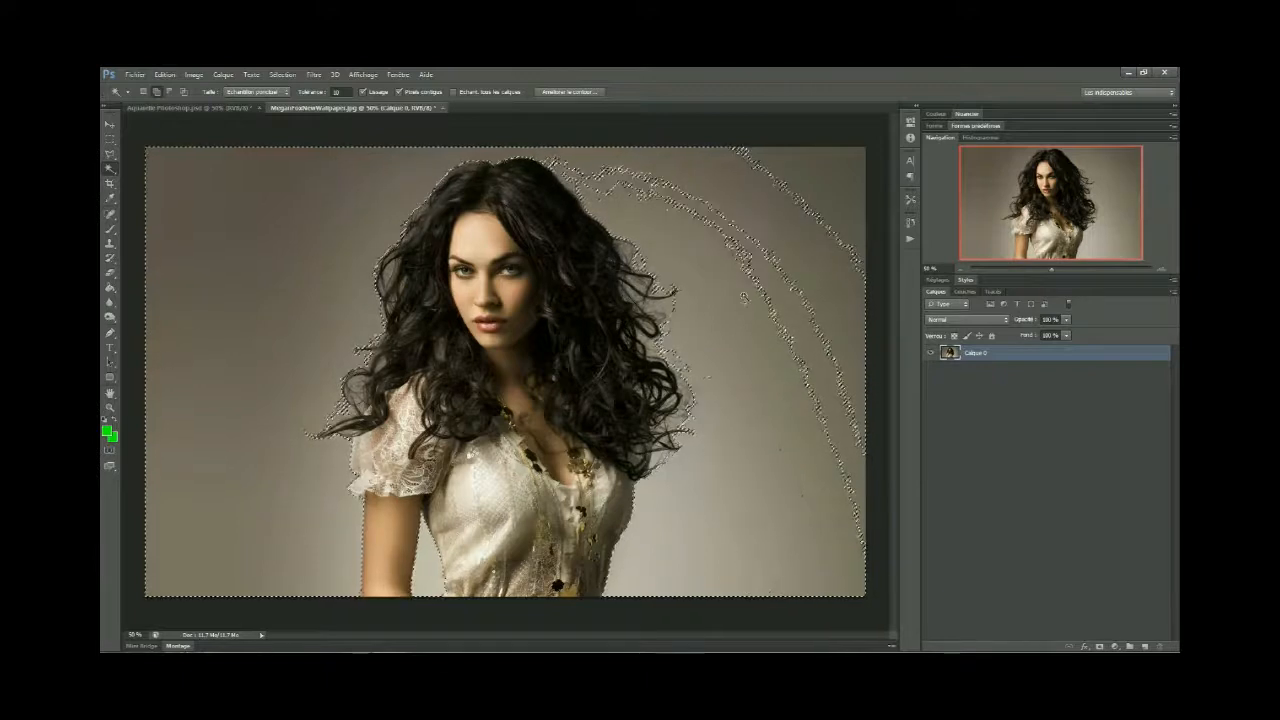
pyautogui.click(833, 207)
pyautogui.click(822, 202)
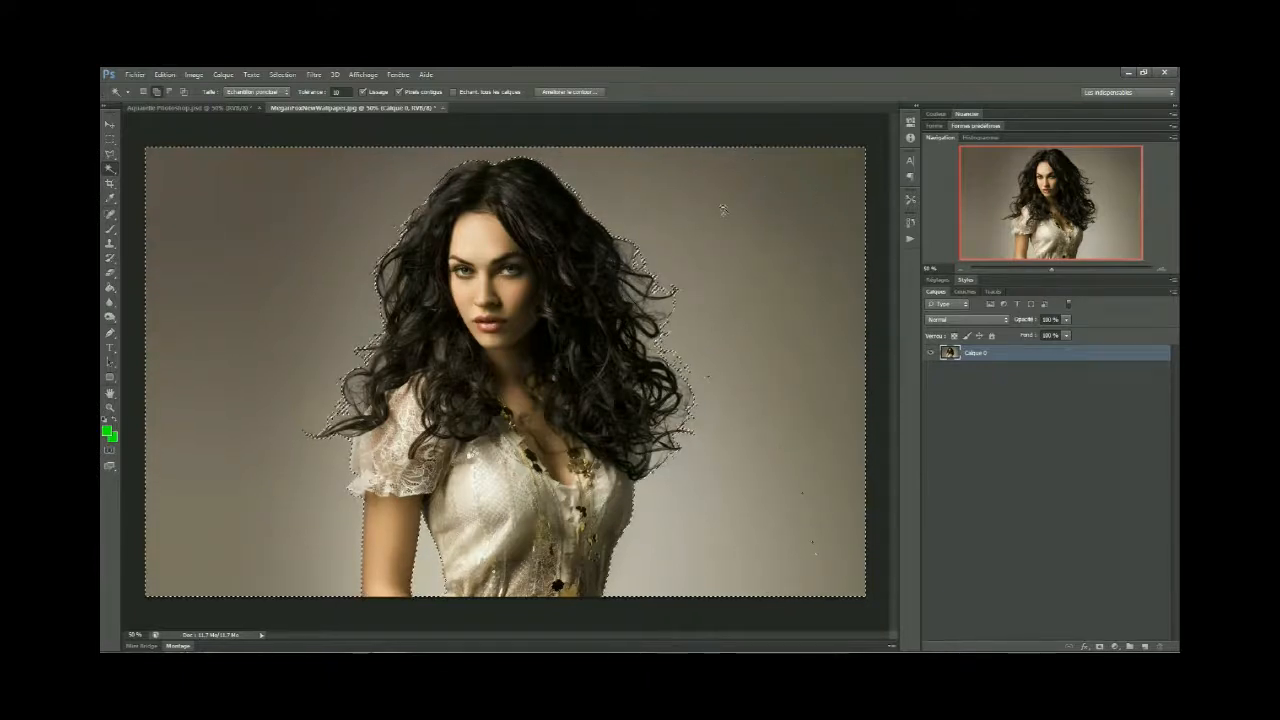
pyautogui.click(803, 494)
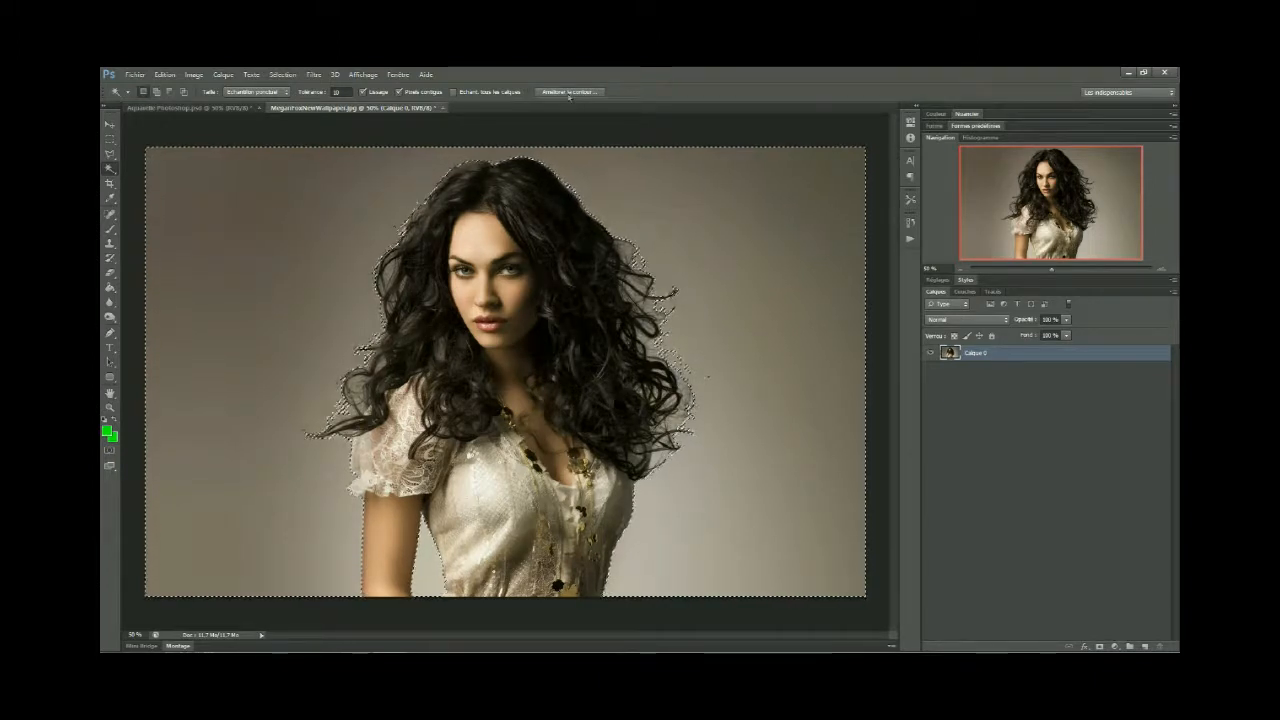
# Step: Refine the selection edge by brushing around the whole outline of the woman's hair, and apply the refinement
pyautogui.hotkey('ctrl', 'alt', 'r')
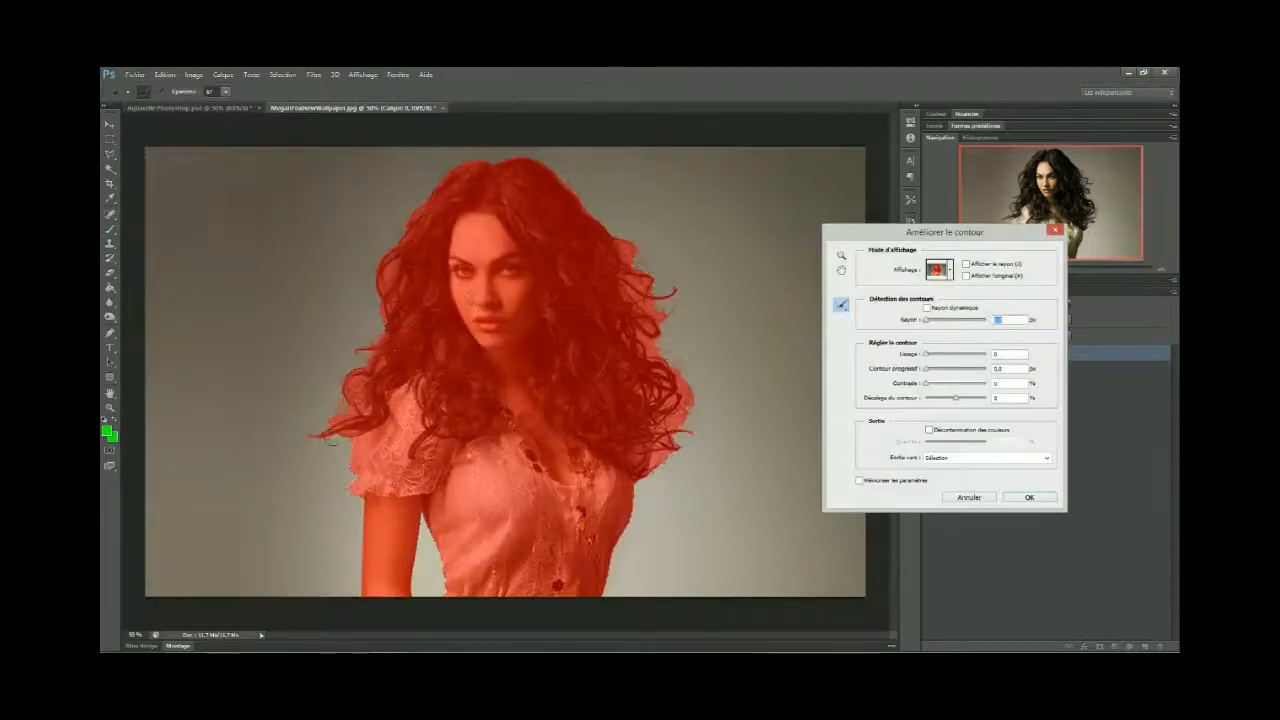
pyautogui.moveTo(317, 436)
pyautogui.mouseDown()
pyautogui.moveTo(362, 395)
pyautogui.moveTo(322, 420)
pyautogui.moveTo(391, 342)
pyautogui.moveTo(375, 254)
pyautogui.moveTo(378, 313)
pyautogui.moveTo(396, 229)
pyautogui.moveTo(405, 304)
pyautogui.mouseUp()
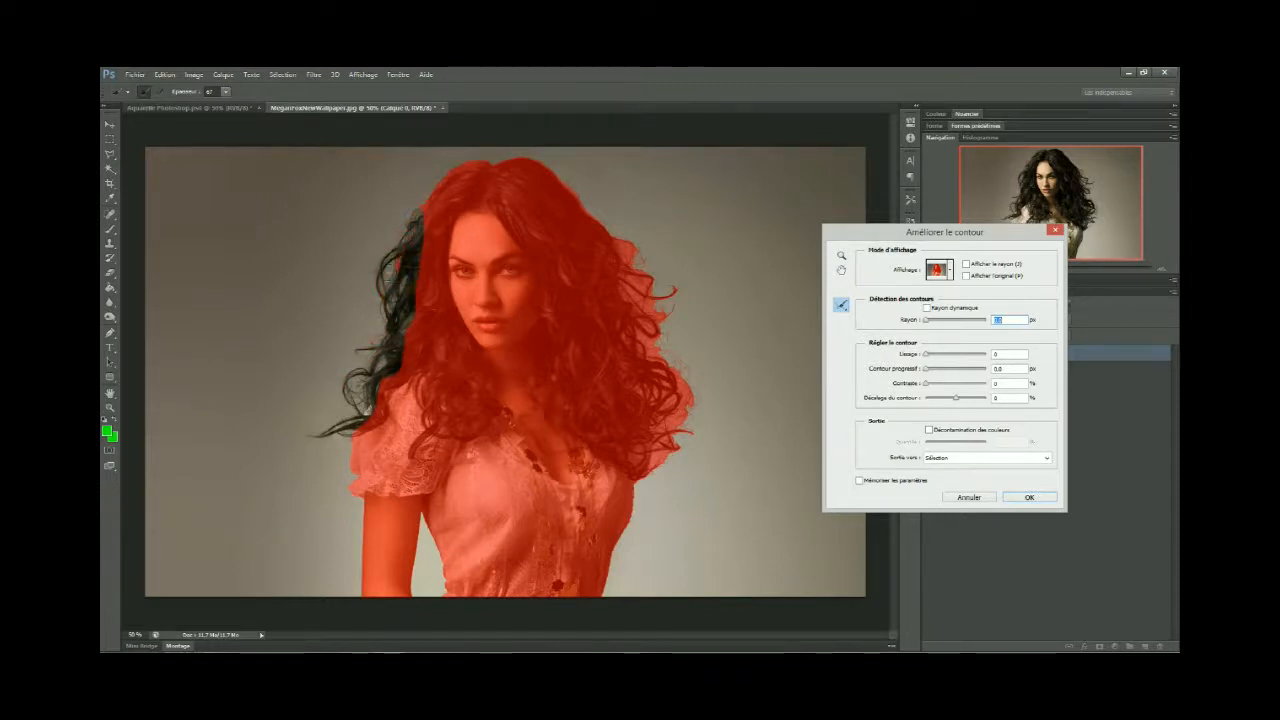
pyautogui.moveTo(432, 200)
pyautogui.mouseDown()
pyautogui.moveTo(458, 176)
pyautogui.moveTo(515, 162)
pyautogui.moveTo(552, 186)
pyautogui.moveTo(622, 252)
pyautogui.moveTo(636, 325)
pyautogui.moveTo(642, 292)
pyautogui.moveTo(627, 349)
pyautogui.moveTo(677, 383)
pyautogui.moveTo(647, 388)
pyautogui.moveTo(618, 345)
pyautogui.mouseUp()
pyautogui.moveTo(600, 264); pyautogui.dragTo(610, 278)
pyautogui.moveTo(650, 408)
pyautogui.mouseDown()
pyautogui.moveTo(661, 428)
pyautogui.moveTo(654, 466)
pyautogui.moveTo(643, 428)
pyautogui.moveTo(643, 478)
pyautogui.mouseUp()
pyautogui.moveTo(642, 428)
pyautogui.mouseDown()
pyautogui.moveTo(638, 388)
pyautogui.moveTo(677, 414)
pyautogui.moveTo(680, 388)
pyautogui.mouseUp()
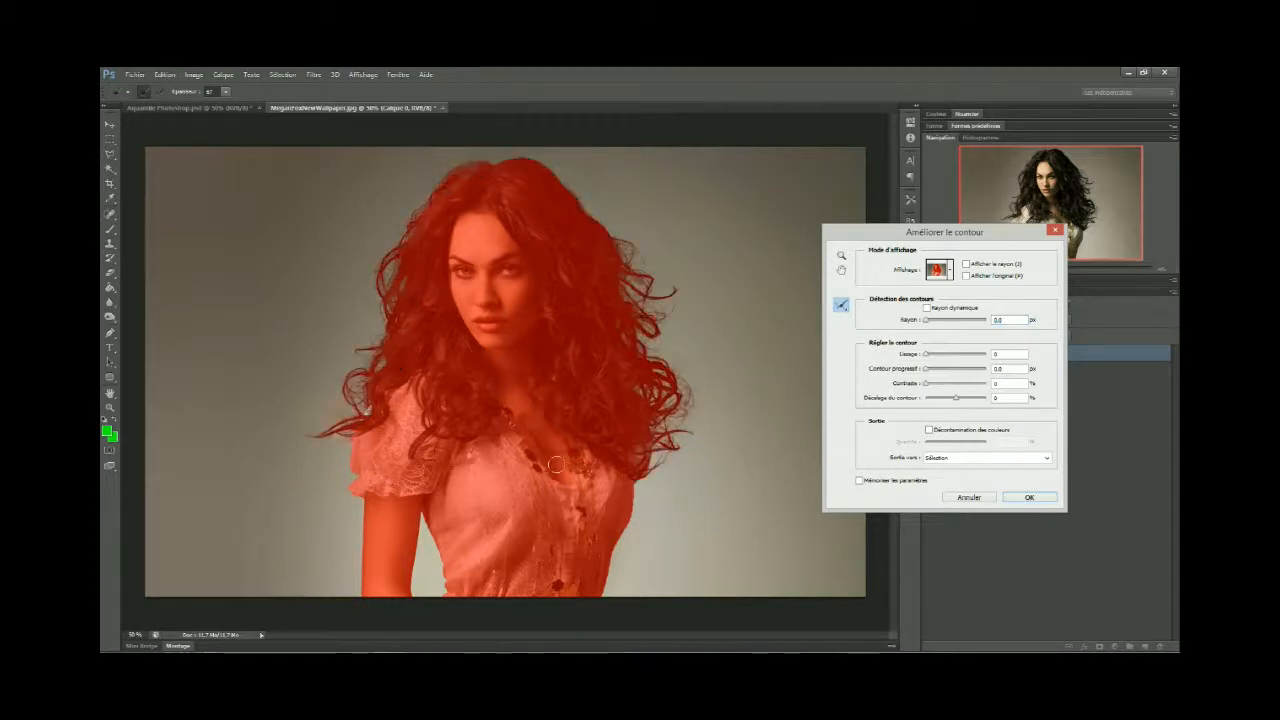
pyautogui.moveTo(345, 419)
pyautogui.mouseDown()
pyautogui.moveTo(385, 421)
pyautogui.moveTo(347, 432)
pyautogui.mouseUp()
pyautogui.click(1030, 499)
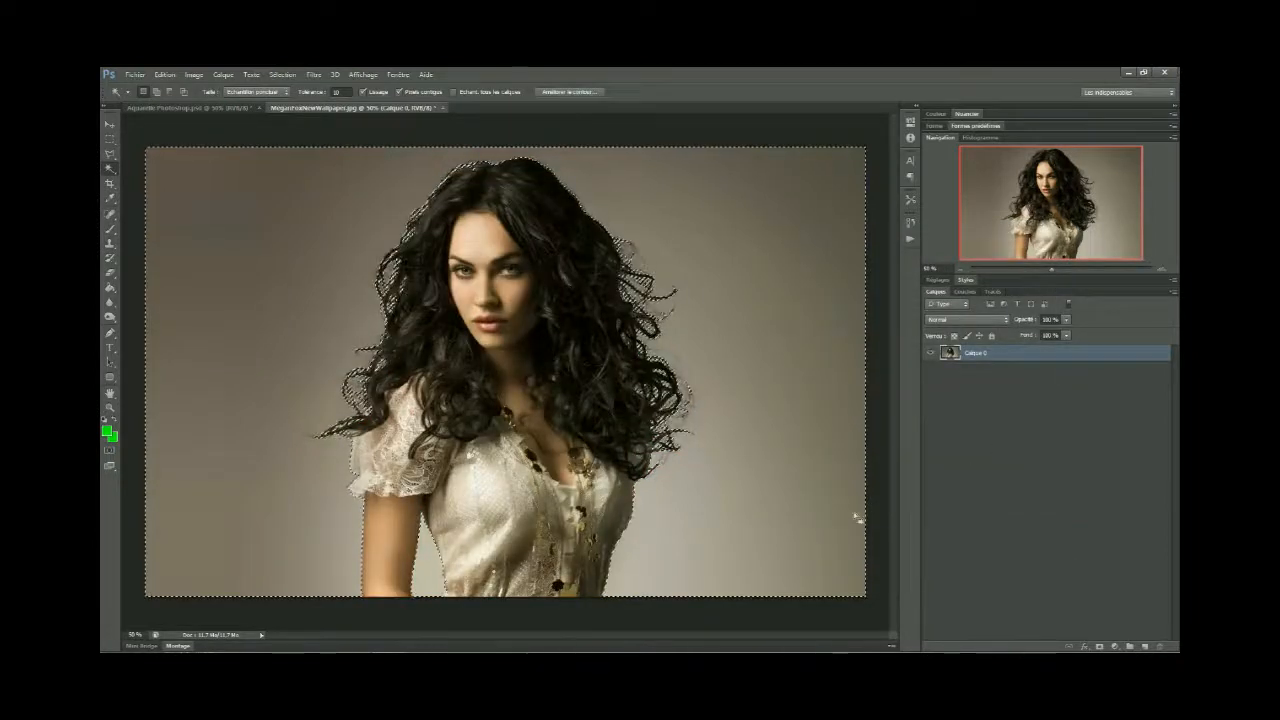
# Step: Invert the selection so it covers the woman, and copy her
pyautogui.click(282, 74)
pyautogui.click(298, 120)
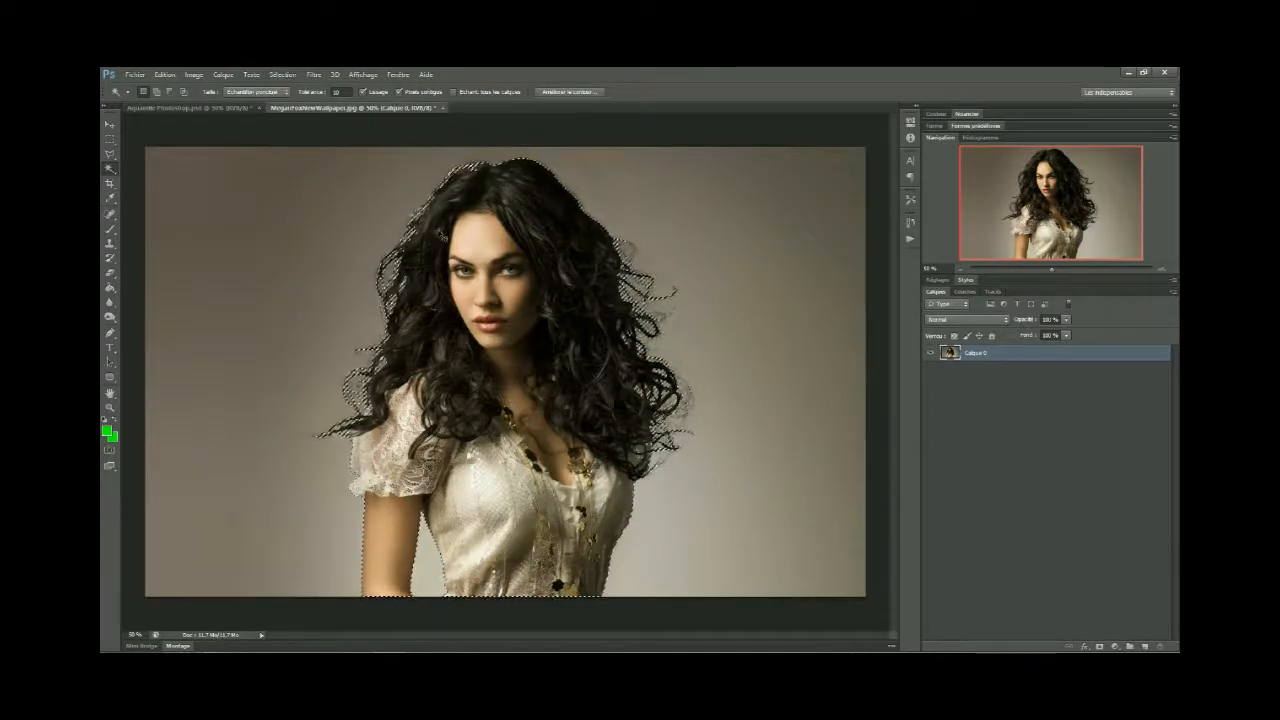
# Step: In the Aquarelle Photoshop document, add a new empty layer with a layer mask above the paper-texture background
pyautogui.click(223, 114)
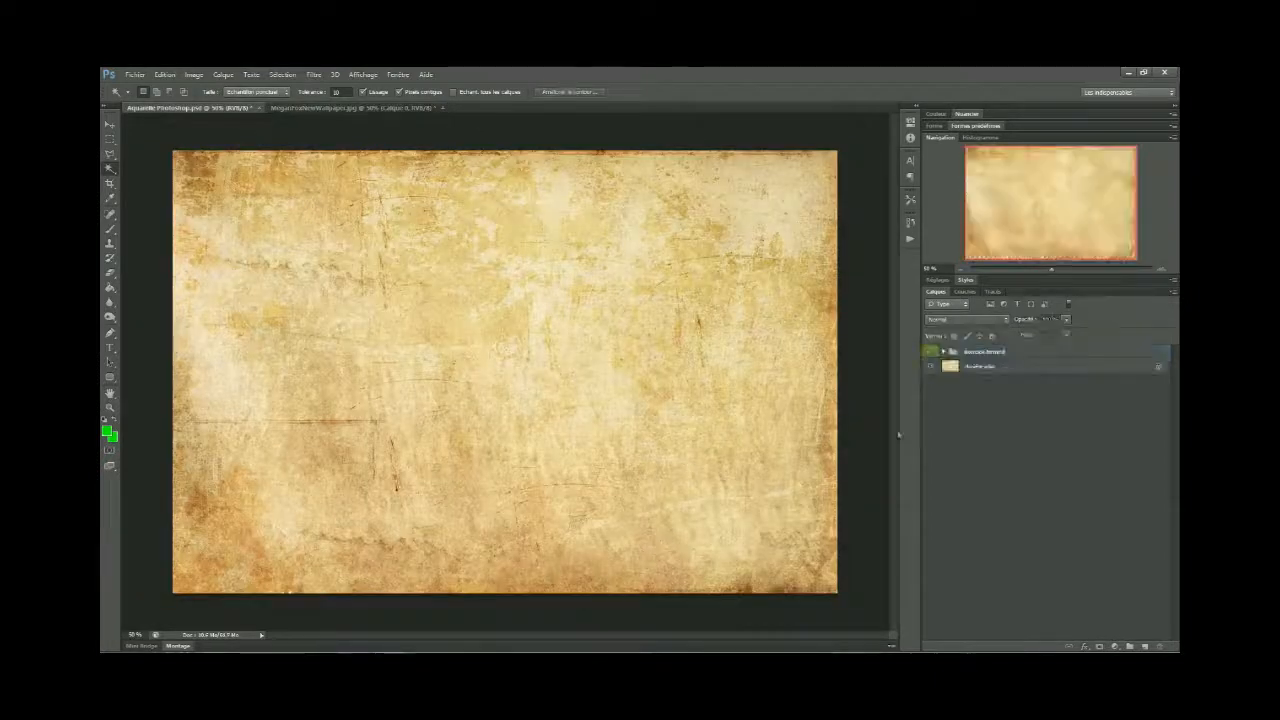
pyautogui.click(974, 372)
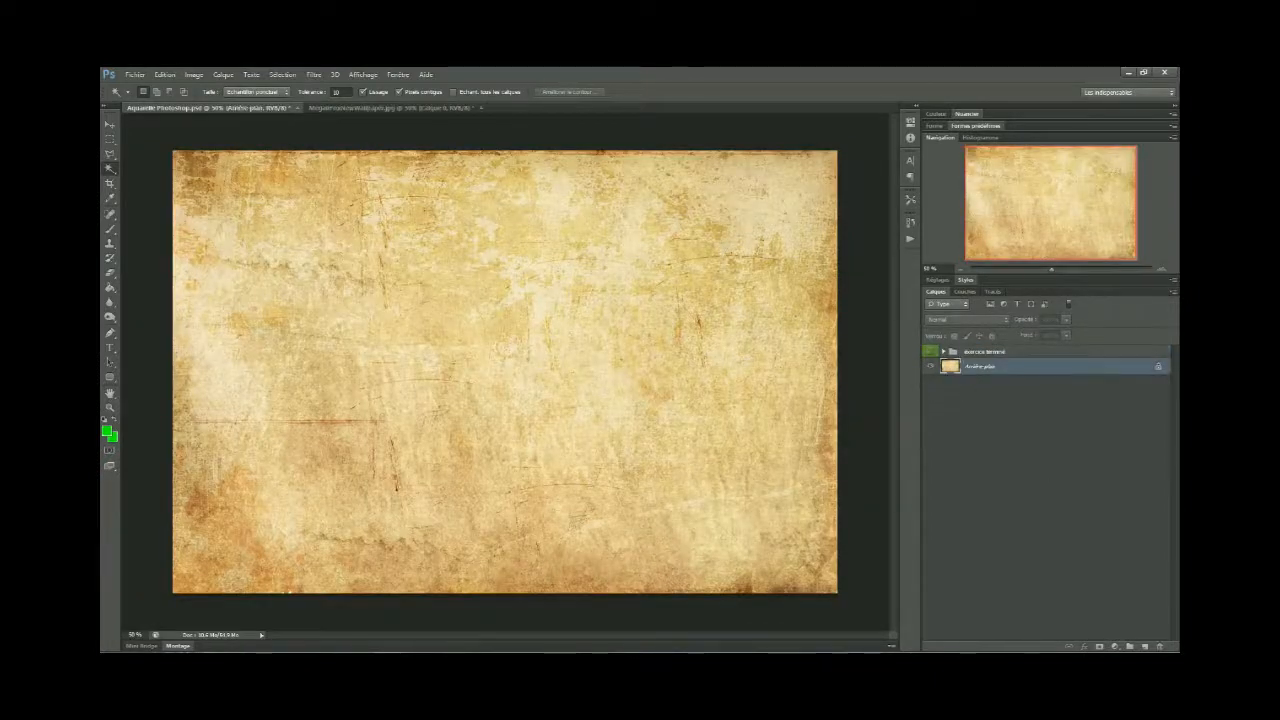
pyautogui.click(1146, 647)
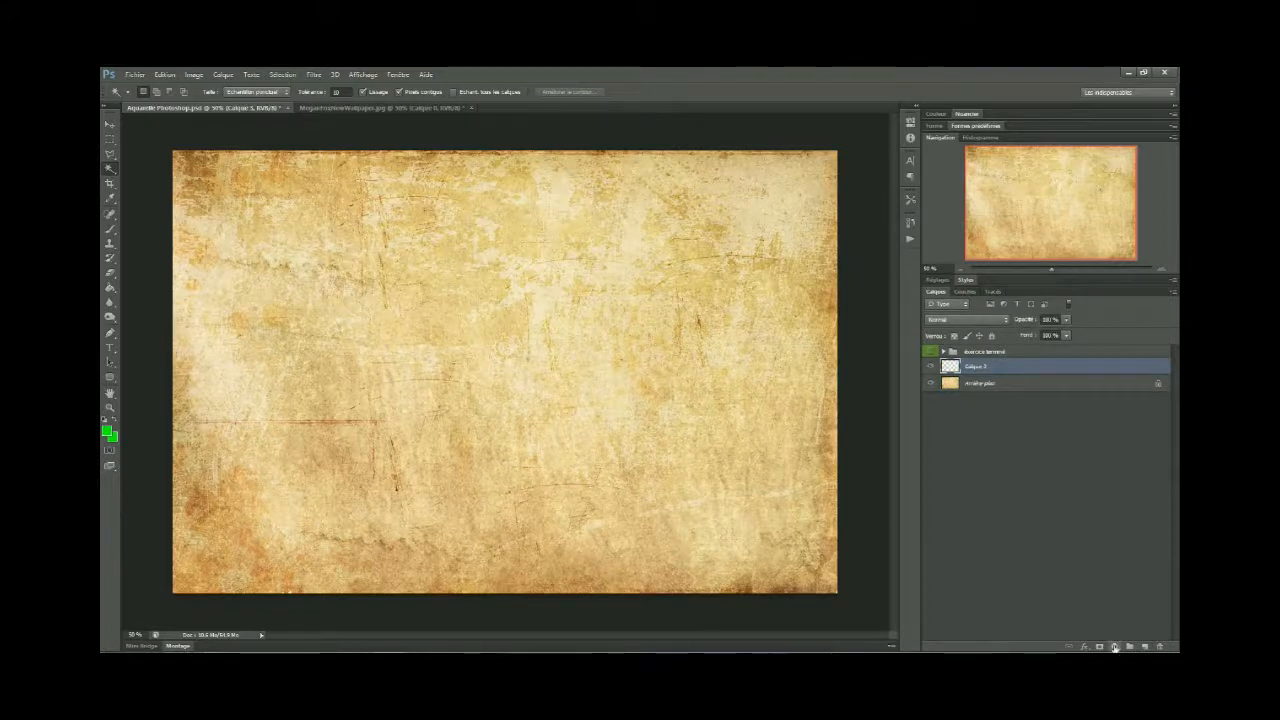
pyautogui.click(1099, 647)
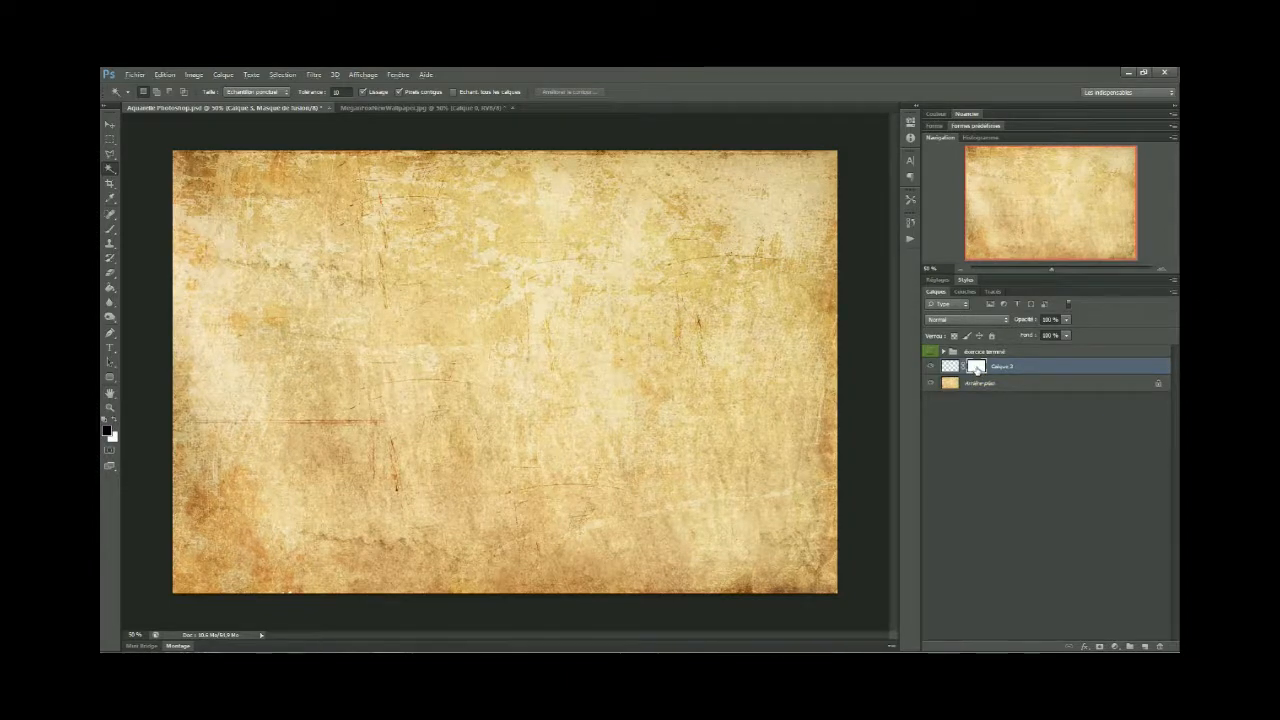
# Step: Display the new layer's mask on the canvas and paste the copied portrait into it
pyautogui.keyDown('alt'); pyautogui.click(978, 368); pyautogui.keyUp('alt')
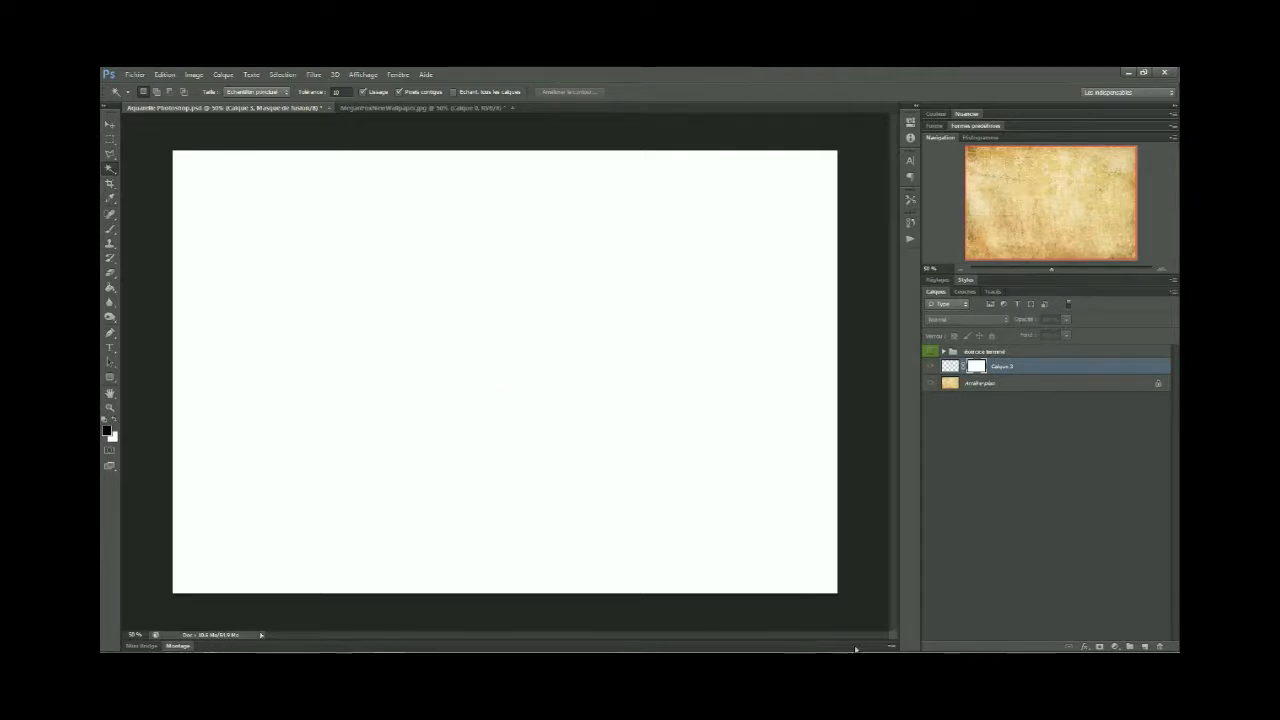
pyautogui.click(886, 503)
pyautogui.hotkey('ctrl', 'v')
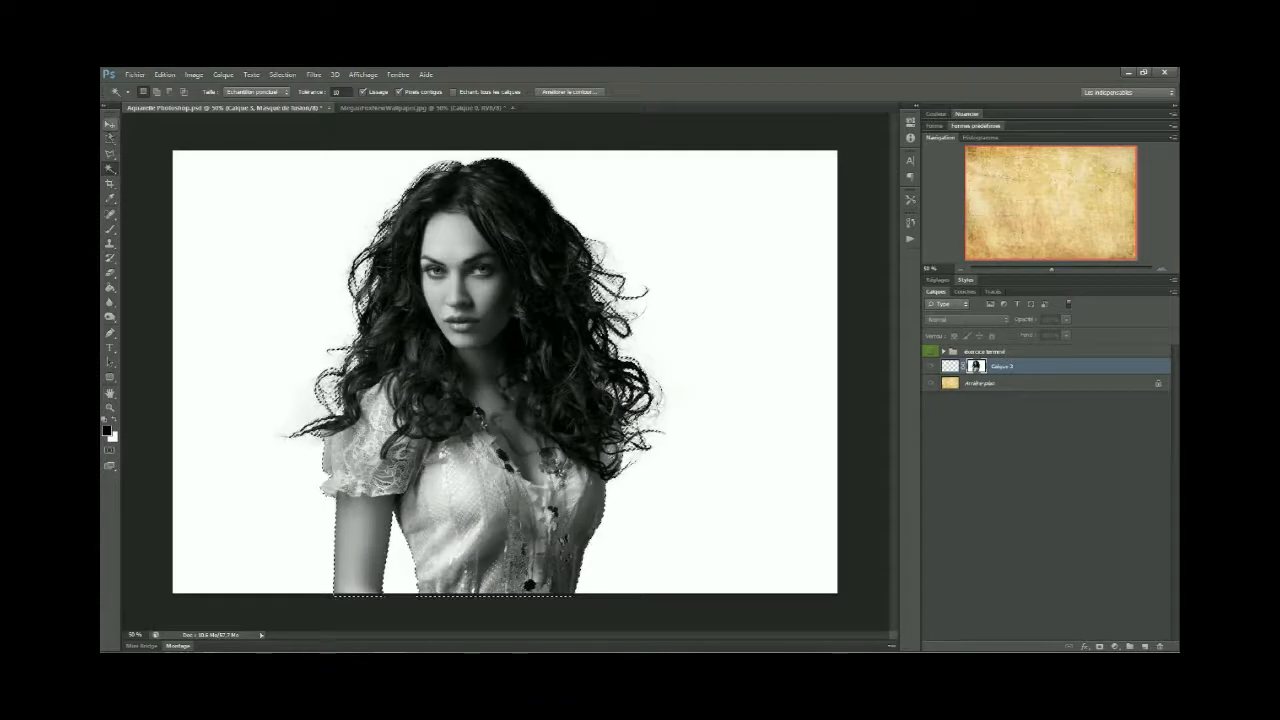
# Step: Enlarge the portrait in the mask to about 117% with Free Transform, extending it past the canvas's lower edge
pyautogui.press('v')
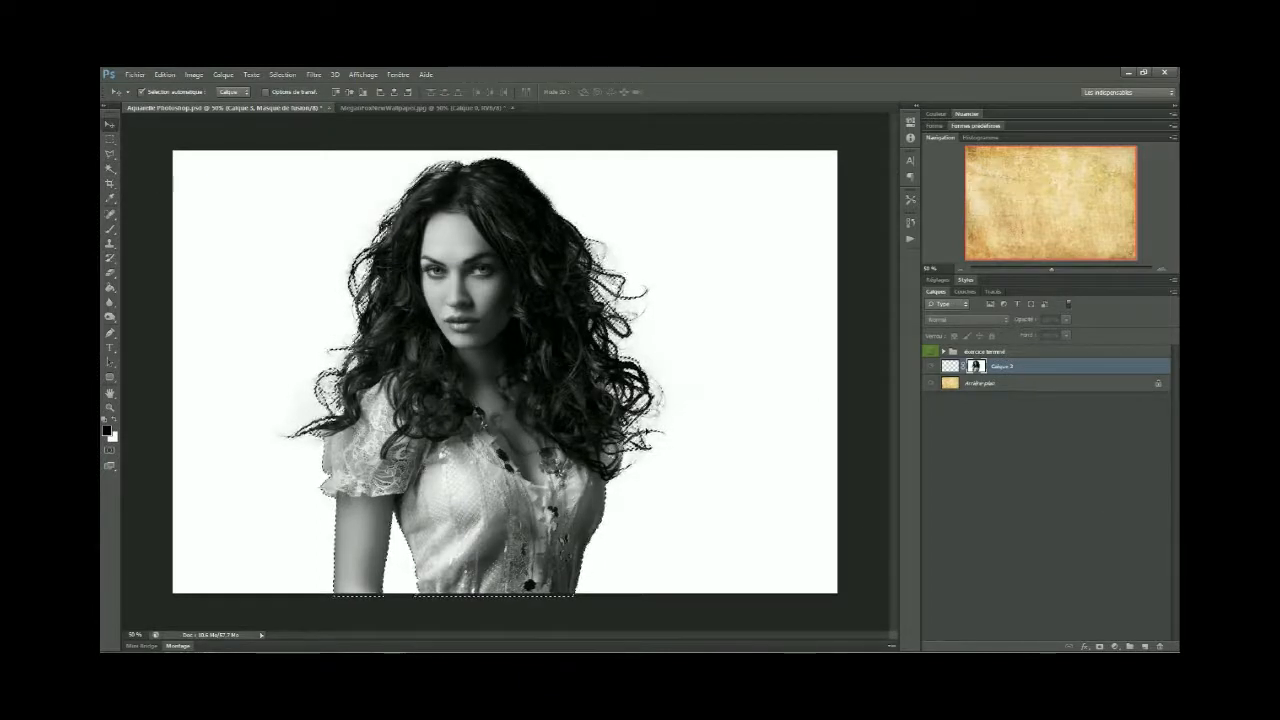
pyautogui.hotkey('ctrl', 't')
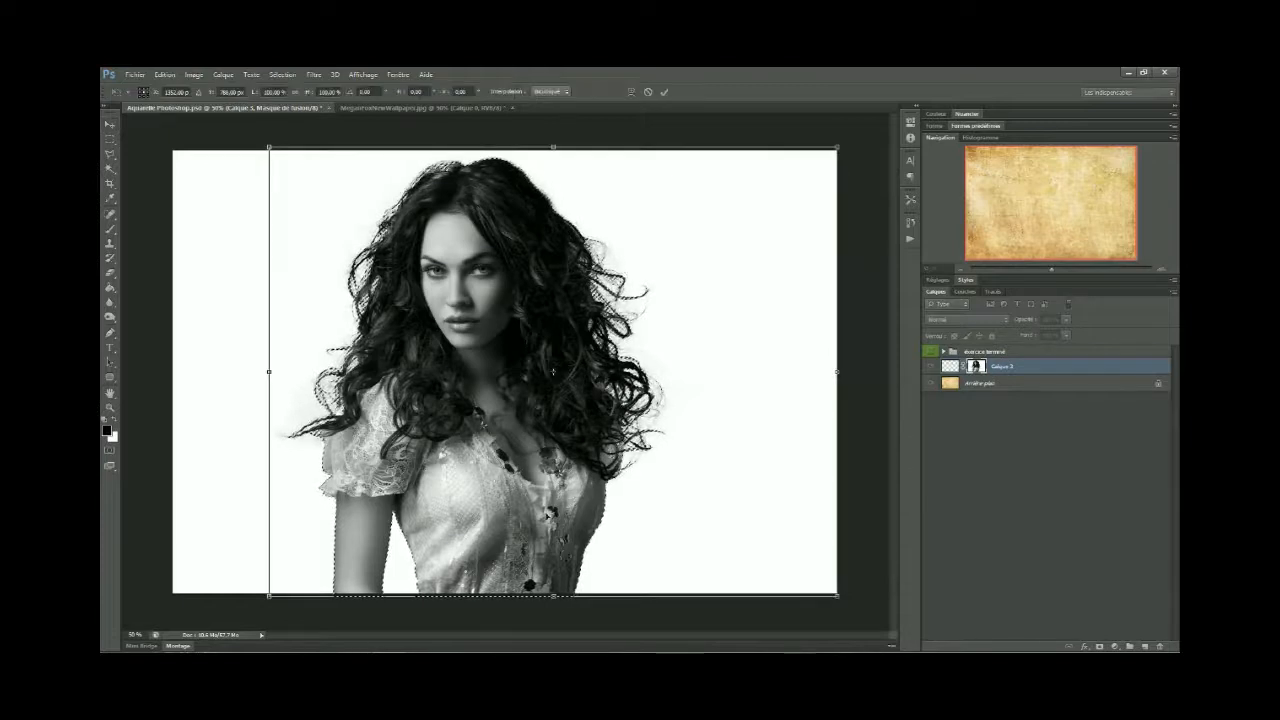
pyautogui.moveTo(838, 596); pyautogui.dragTo(932, 665)
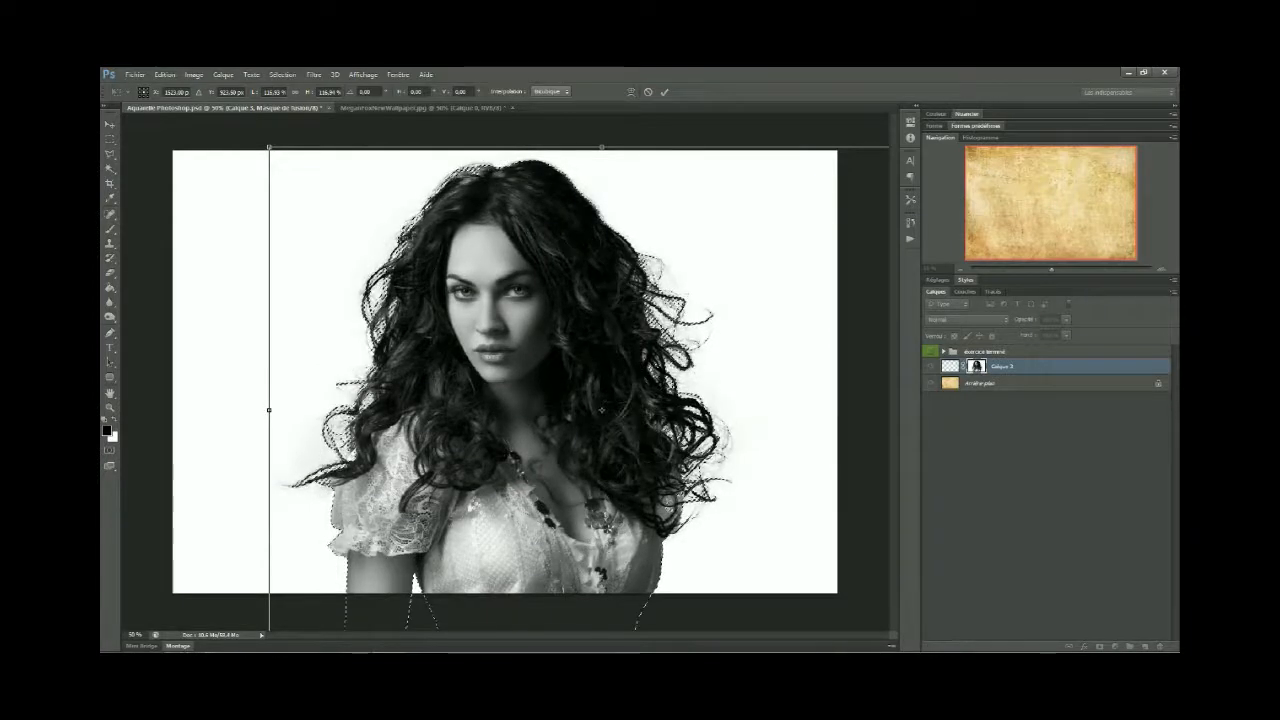
pyautogui.press('Return')
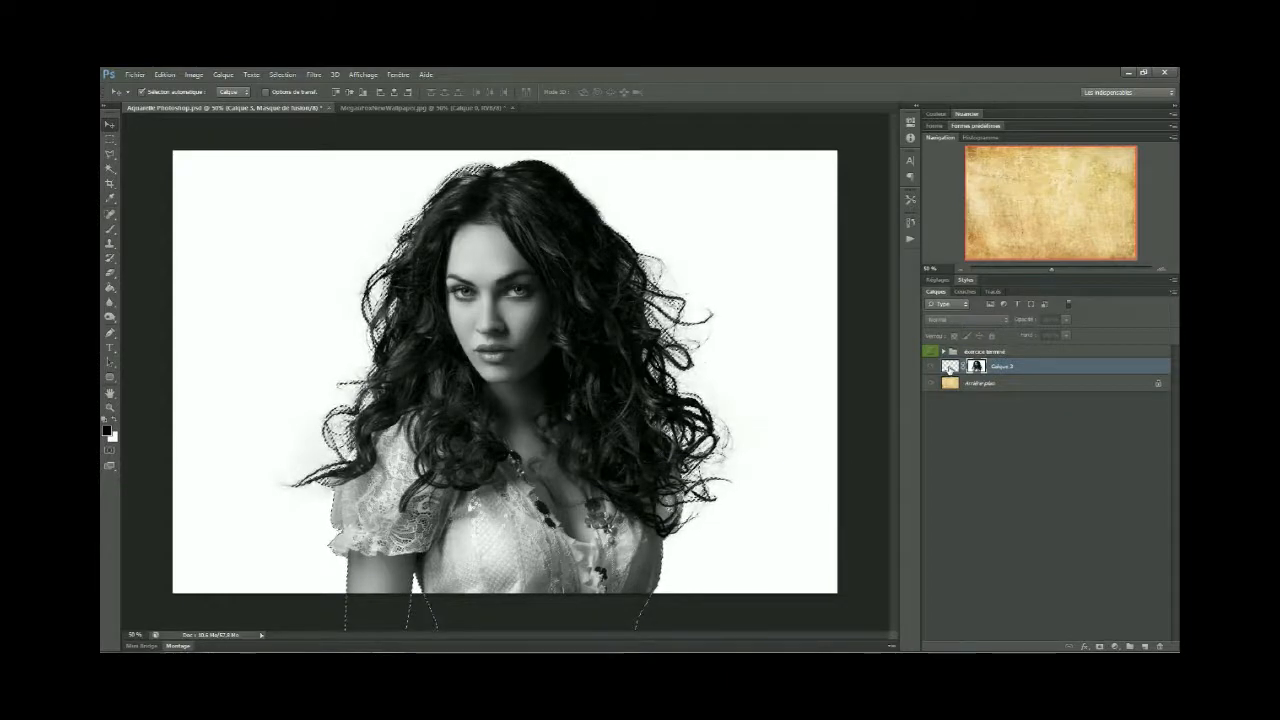
# Step: Return from the mask view to the normal image and invert the tones of the portrait in the layer mask
pyautogui.click(950, 368)
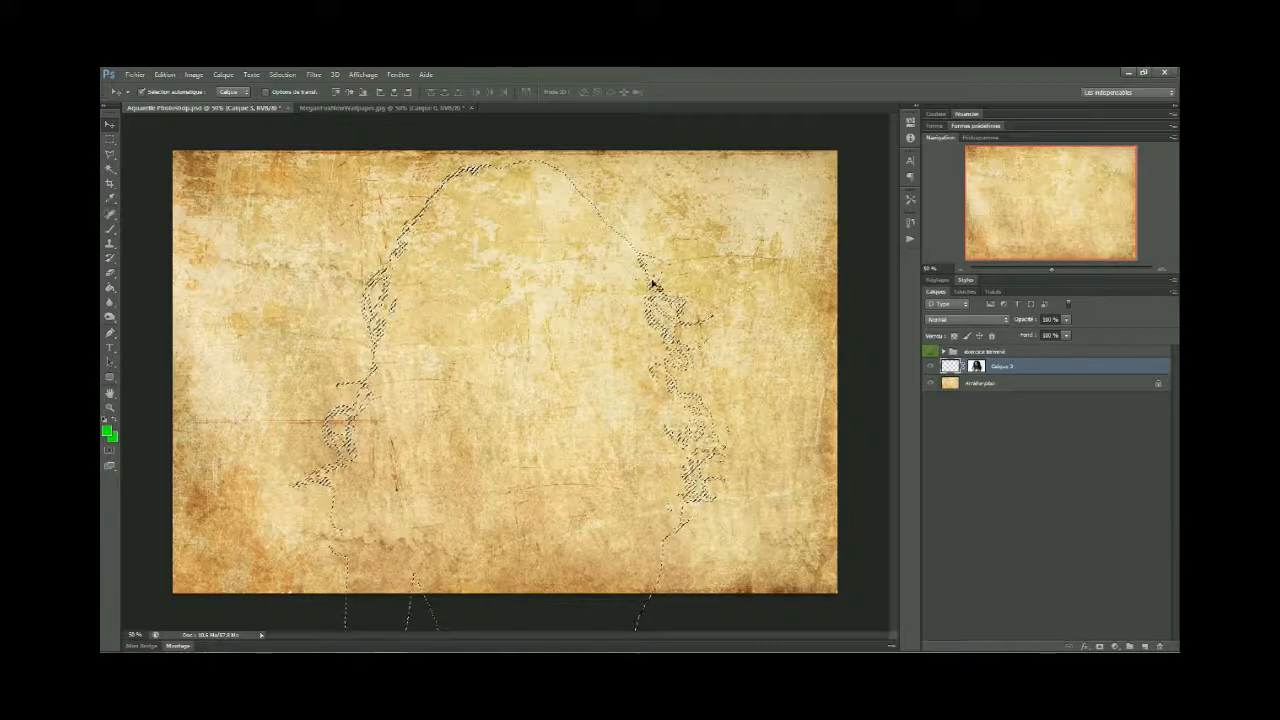
pyautogui.click(368, 588)
pyautogui.click(616, 290)
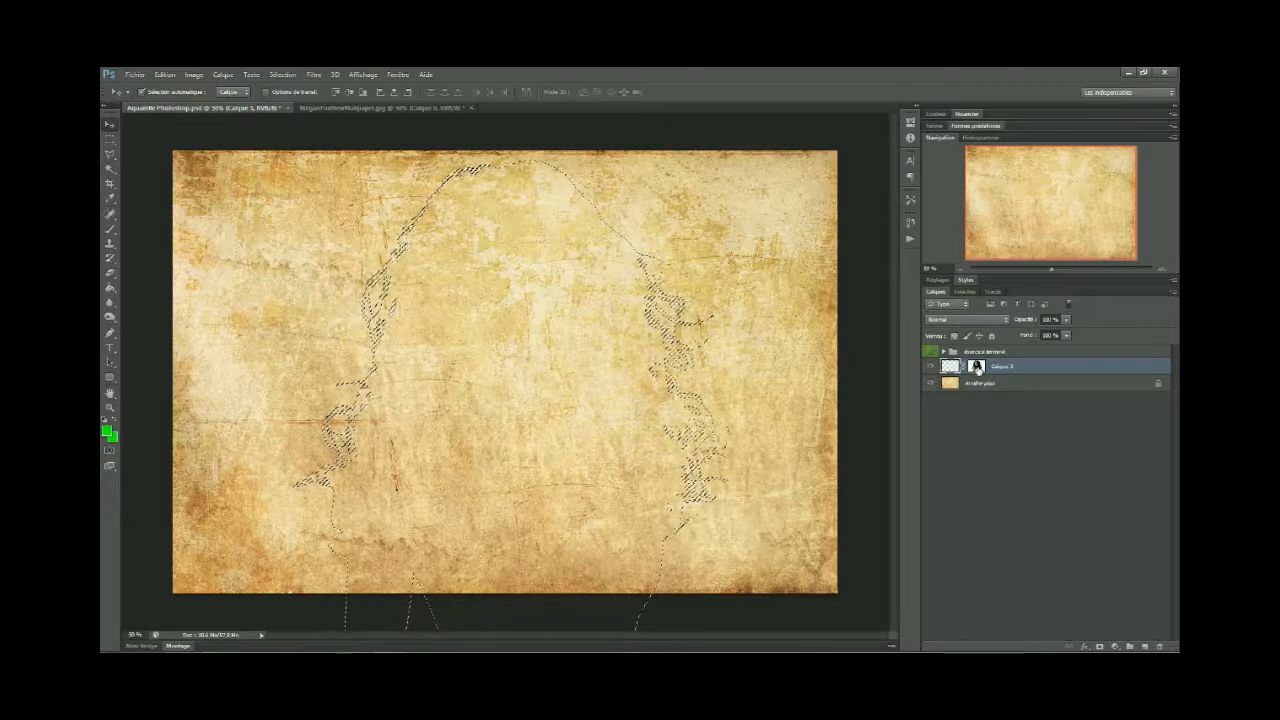
pyautogui.click(976, 368)
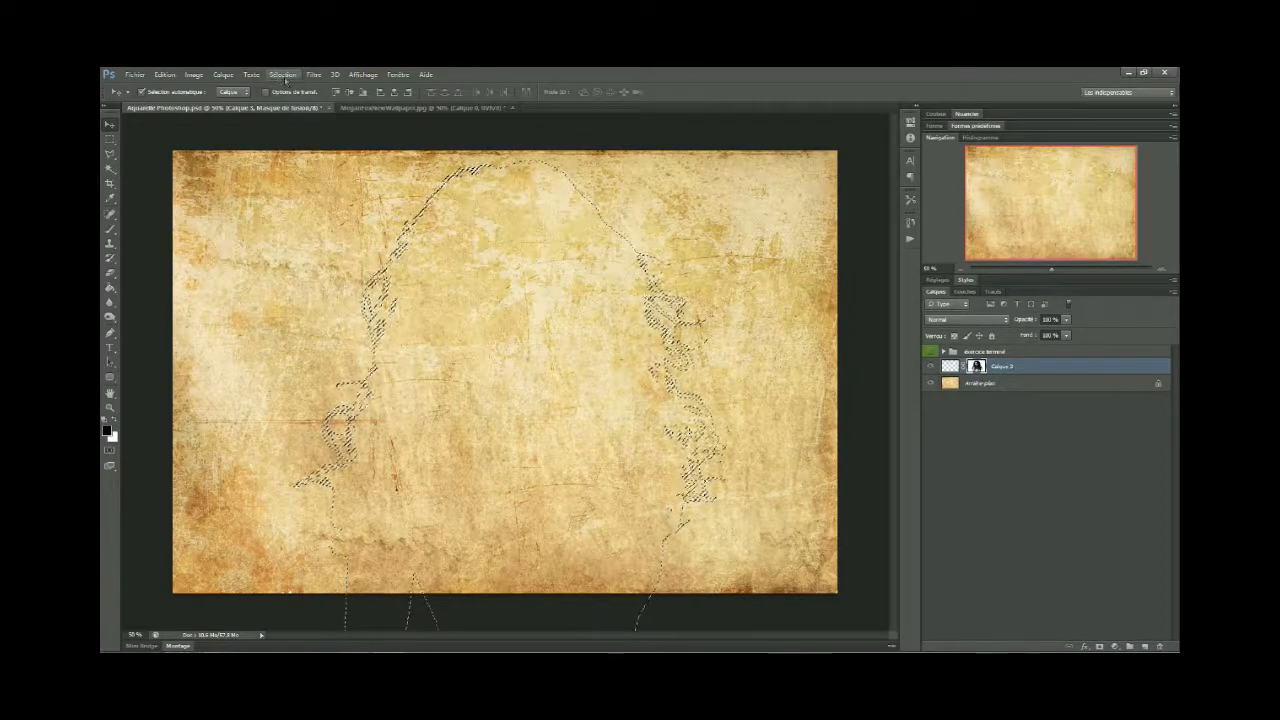
pyautogui.click(194, 75)
pyautogui.moveTo(213, 103)
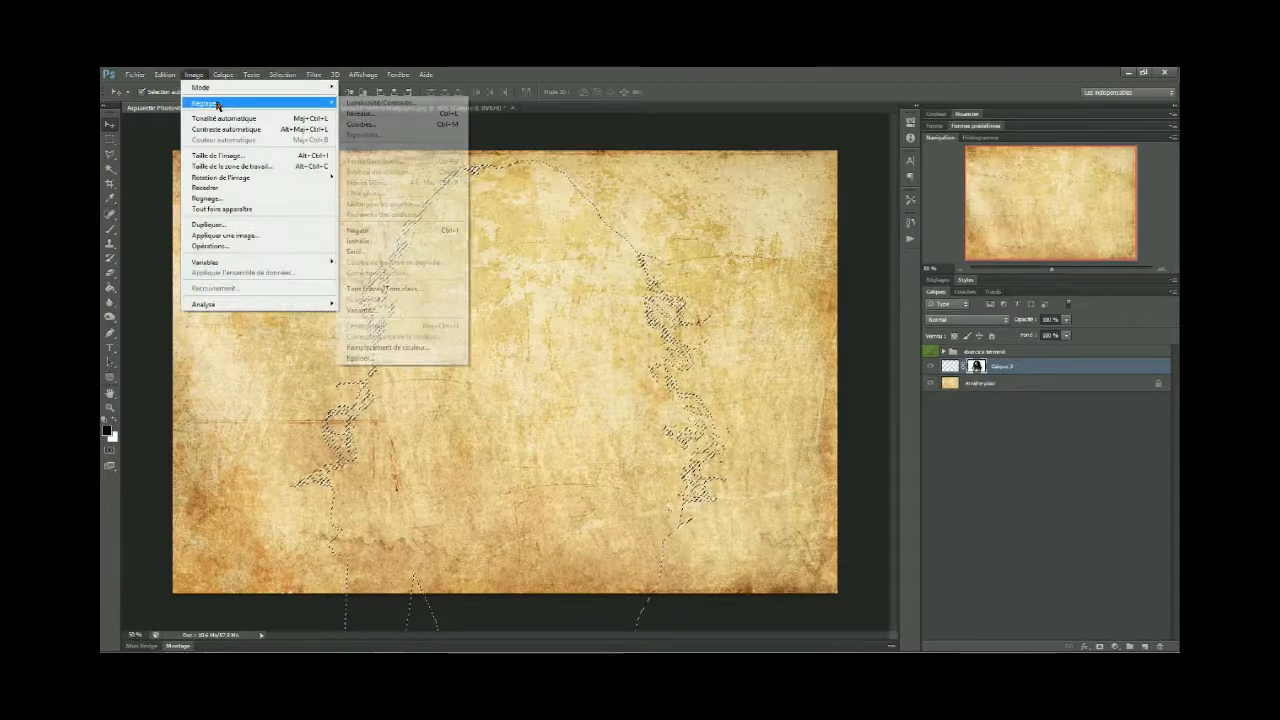
pyautogui.click(375, 233)
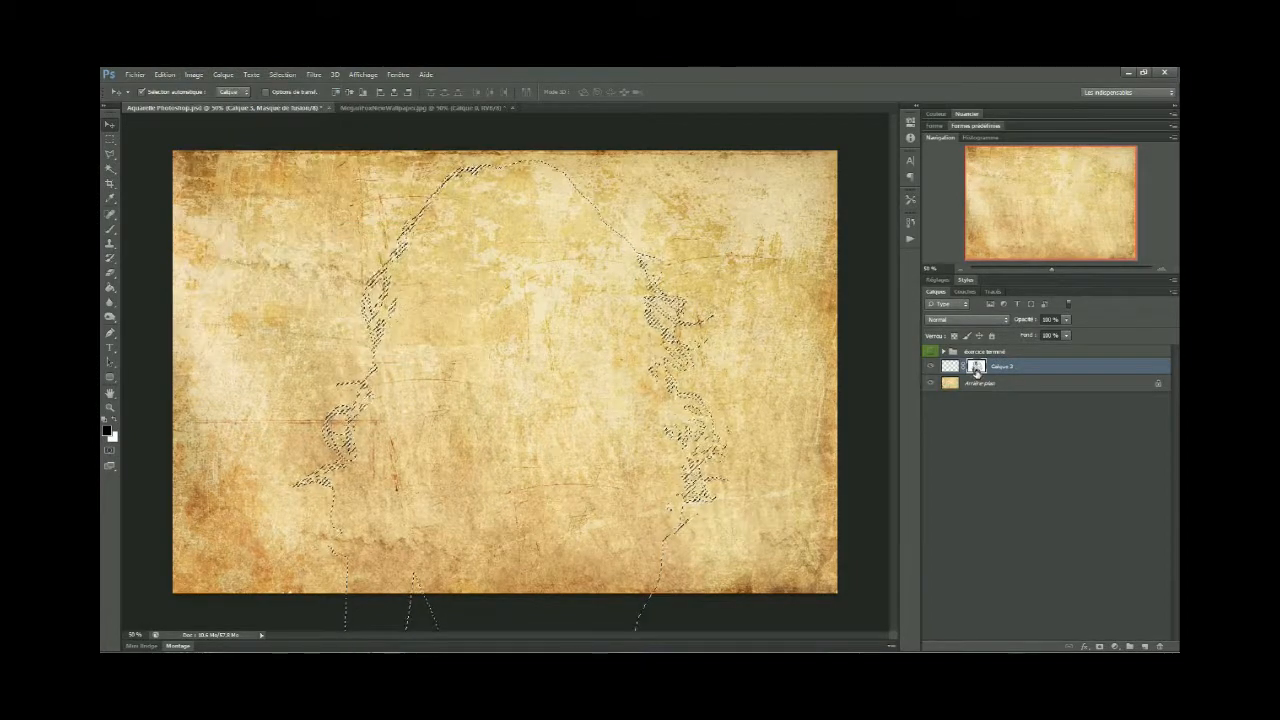
# Step: Check the layer's mask, return to the normal image with the layer's content targeted, and activate the Brush tool
pyautogui.keyDown('alt'); pyautogui.click(977, 367); pyautogui.keyUp('alt')
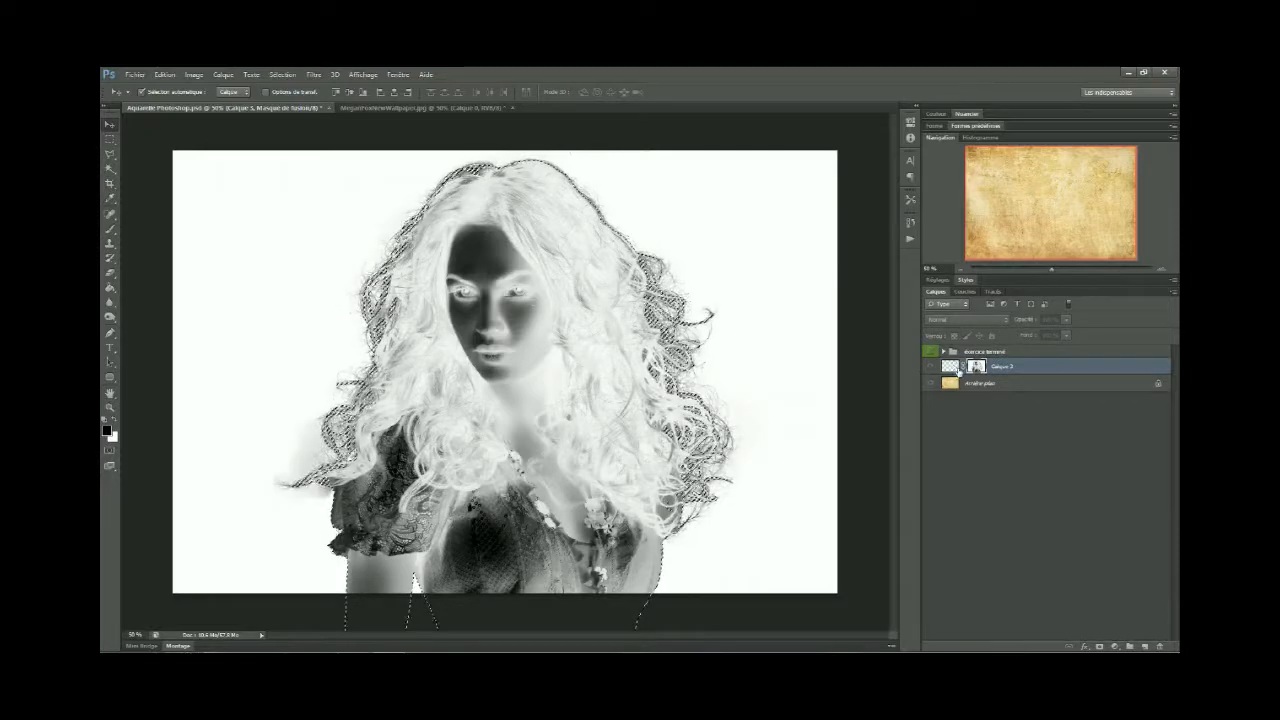
pyautogui.click(954, 367)
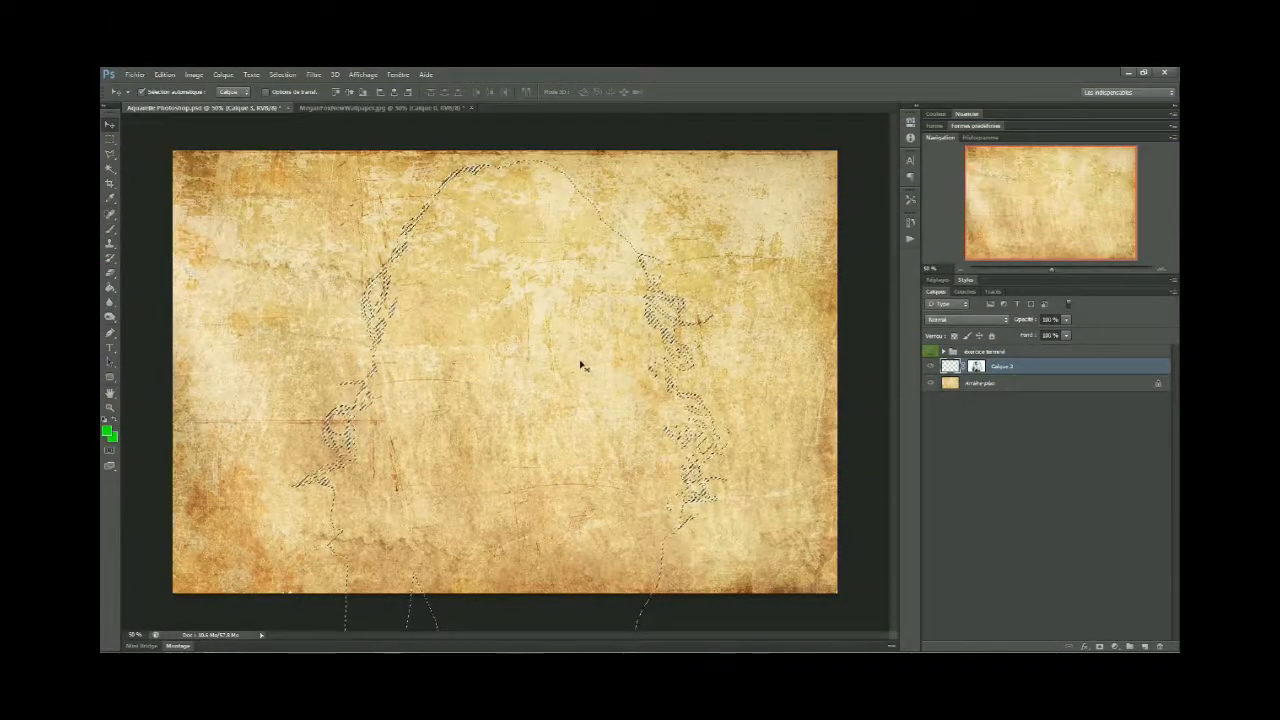
pyautogui.click(110, 229)
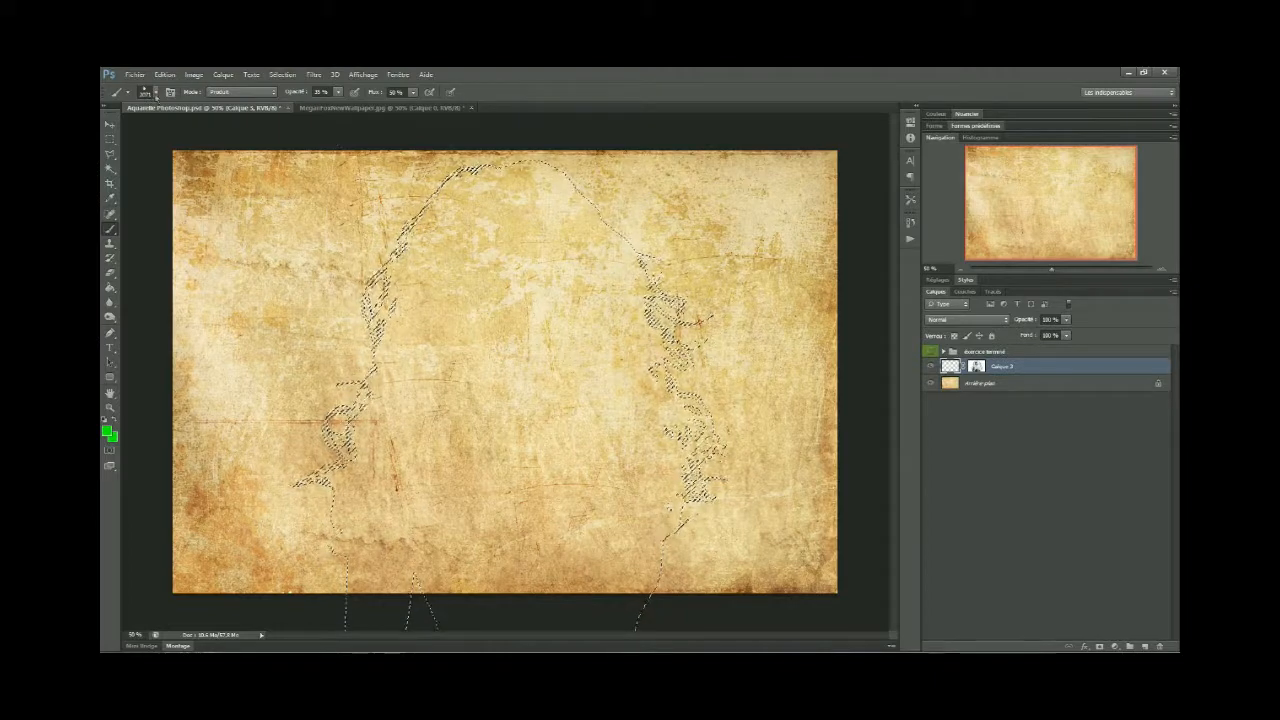
# Step: Examine the available splatter brushes and the options for loading additional brush sets
pyautogui.click(152, 92)
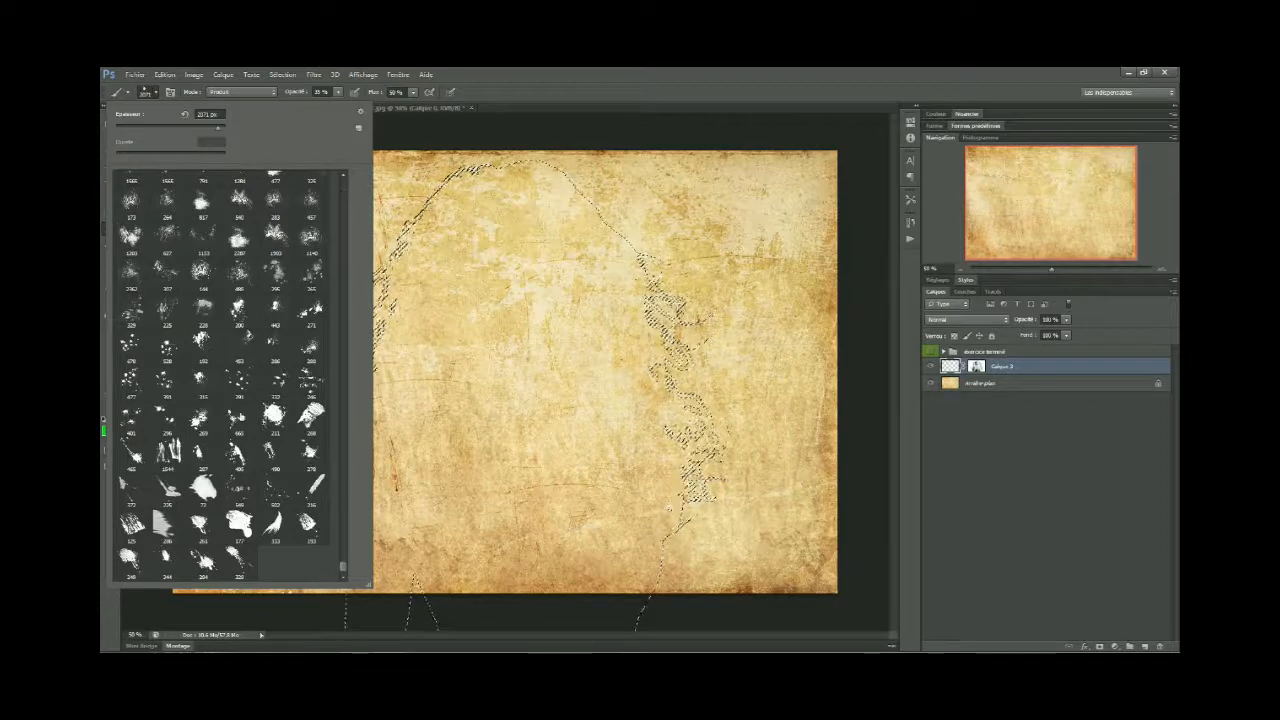
pyautogui.click(361, 112)
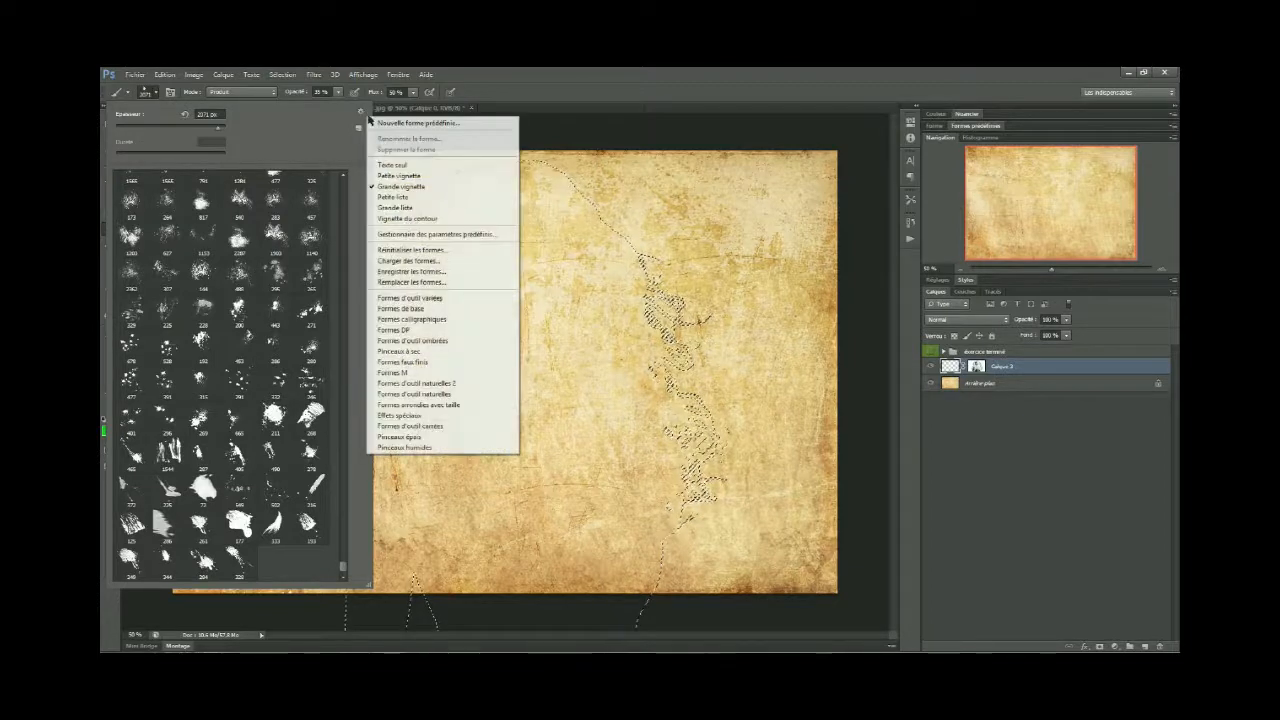
pyautogui.click(411, 262)
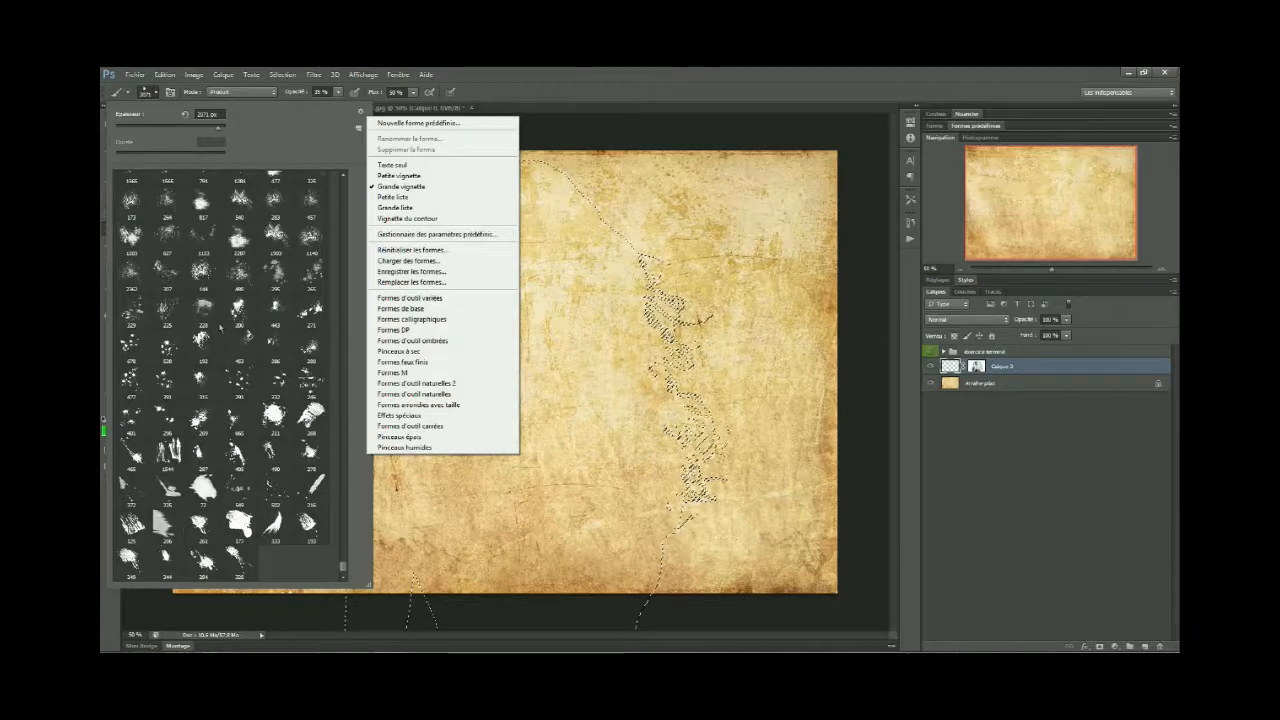
pyautogui.click(550, 142)
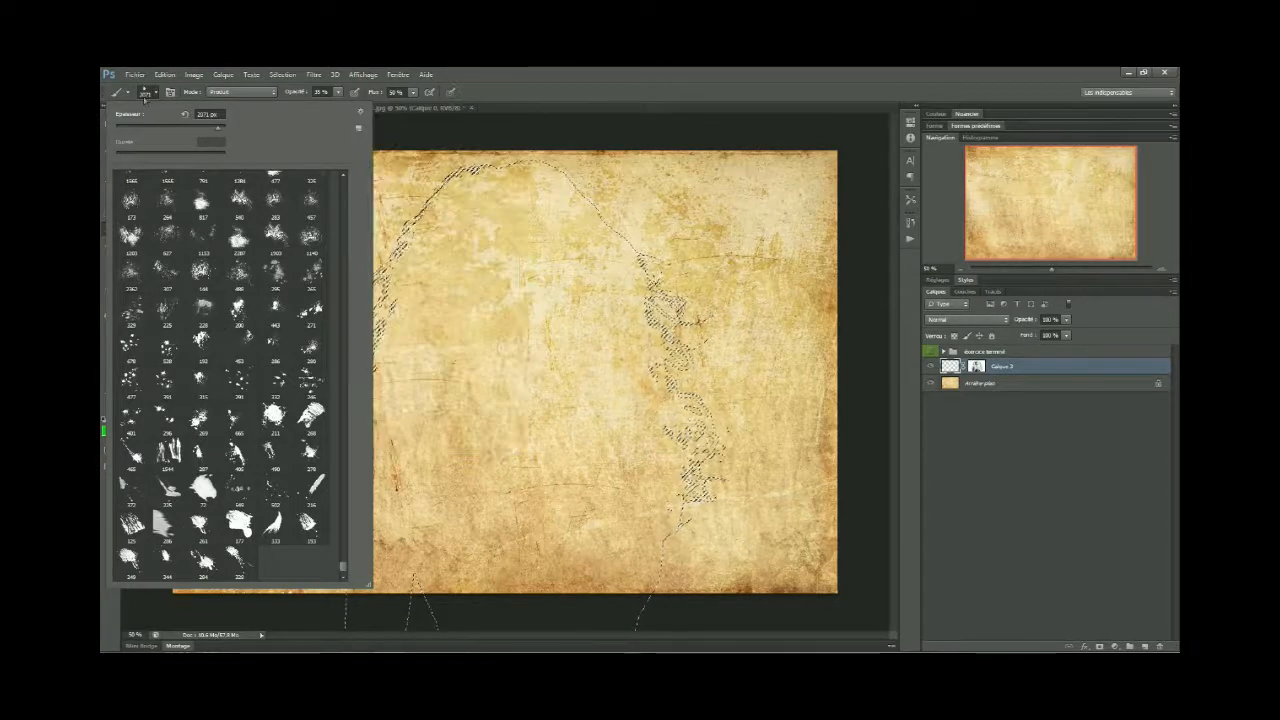
pyautogui.press('Return')
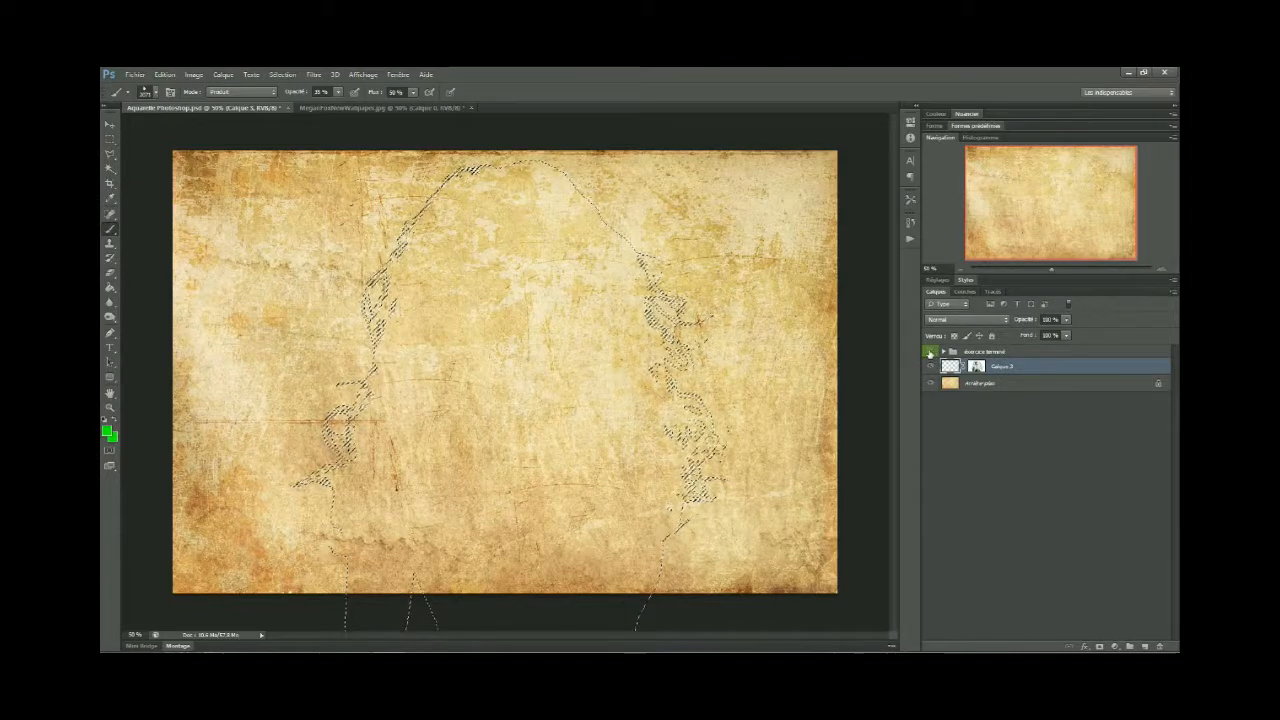
# Step: Show the finished example group for reference and hide it again
pyautogui.click(930, 353)
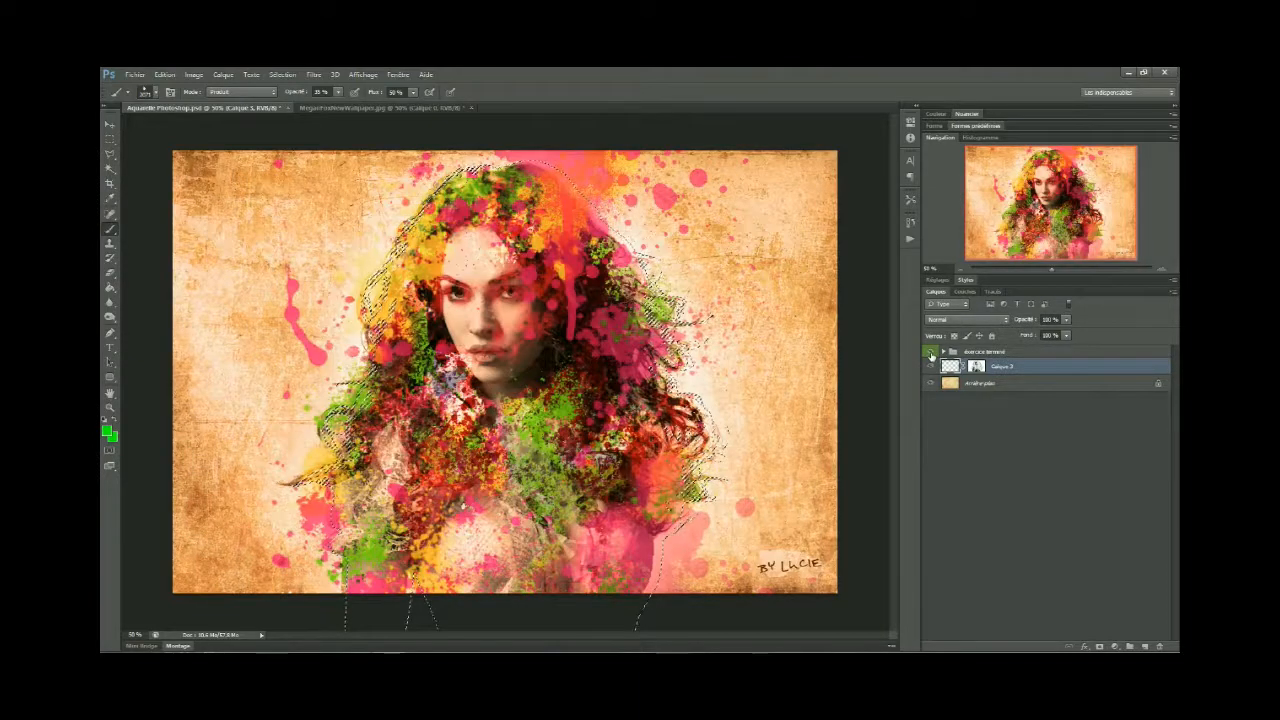
pyautogui.click(930, 353)
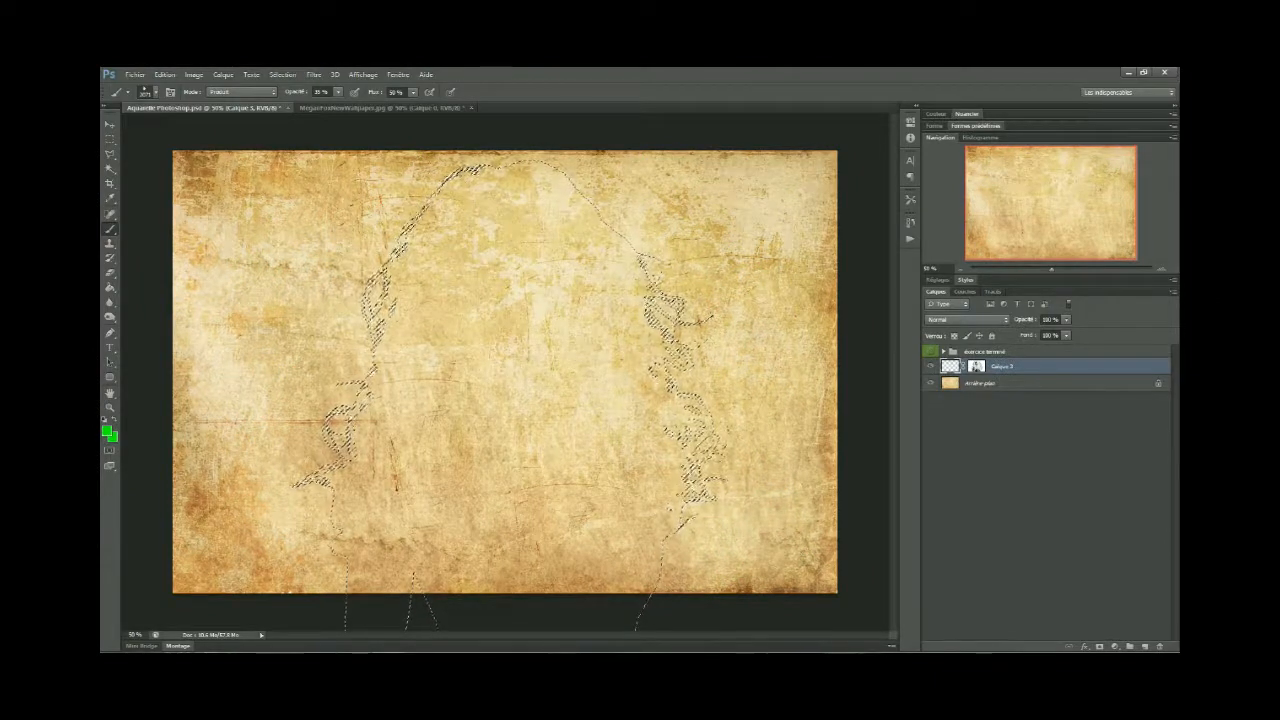
# Step: Arrange the workspace with the colour swatches and an enlarged list of brush presets in view
pyautogui.click(984, 127)
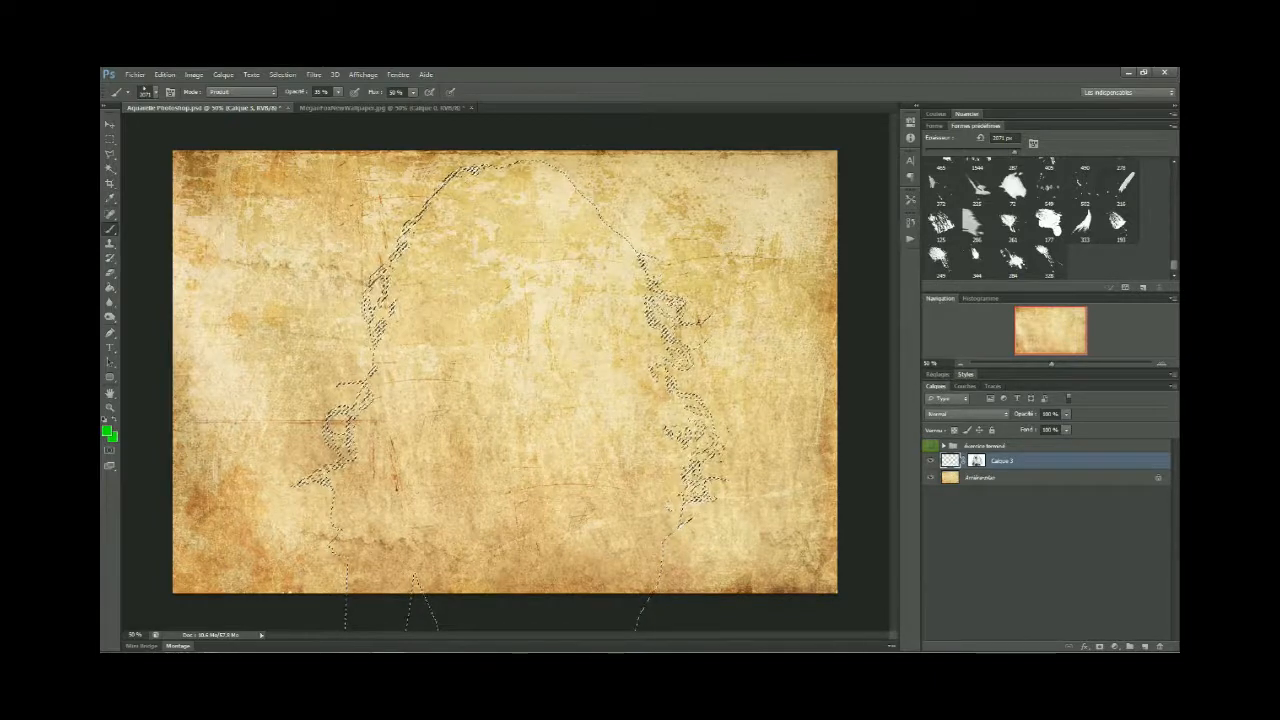
pyautogui.doubleClick(936, 386)
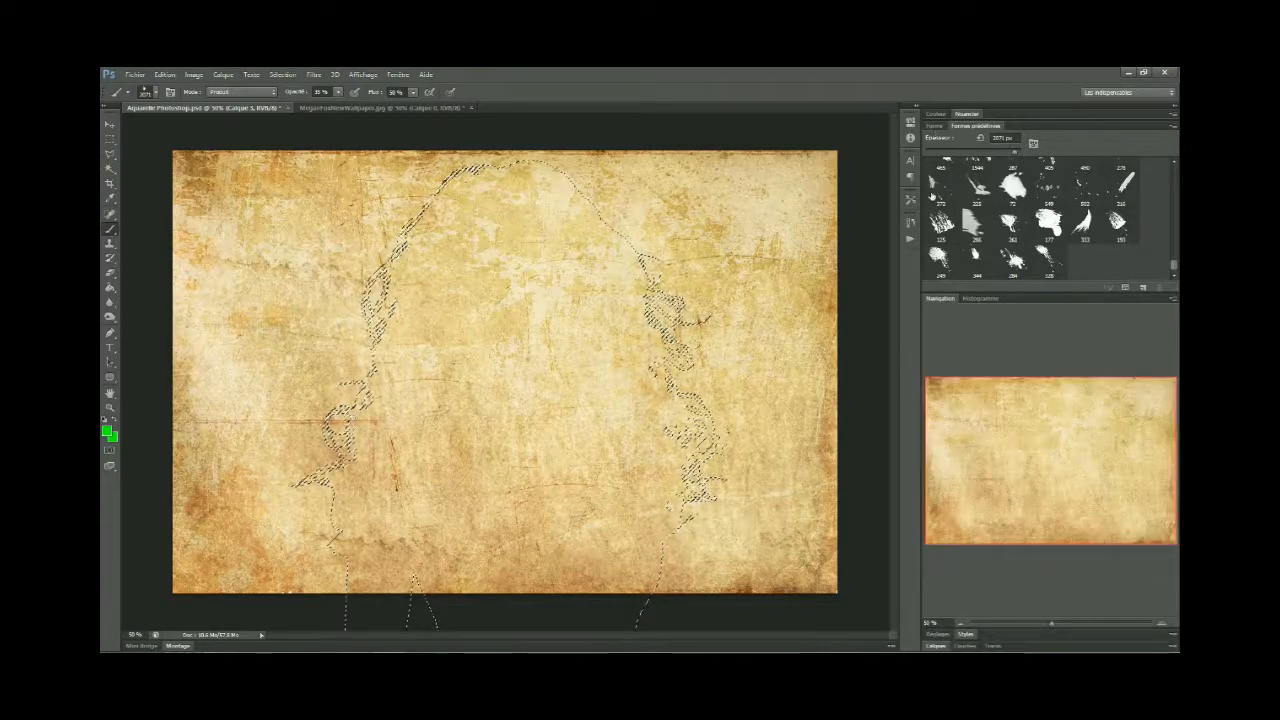
pyautogui.click(940, 115)
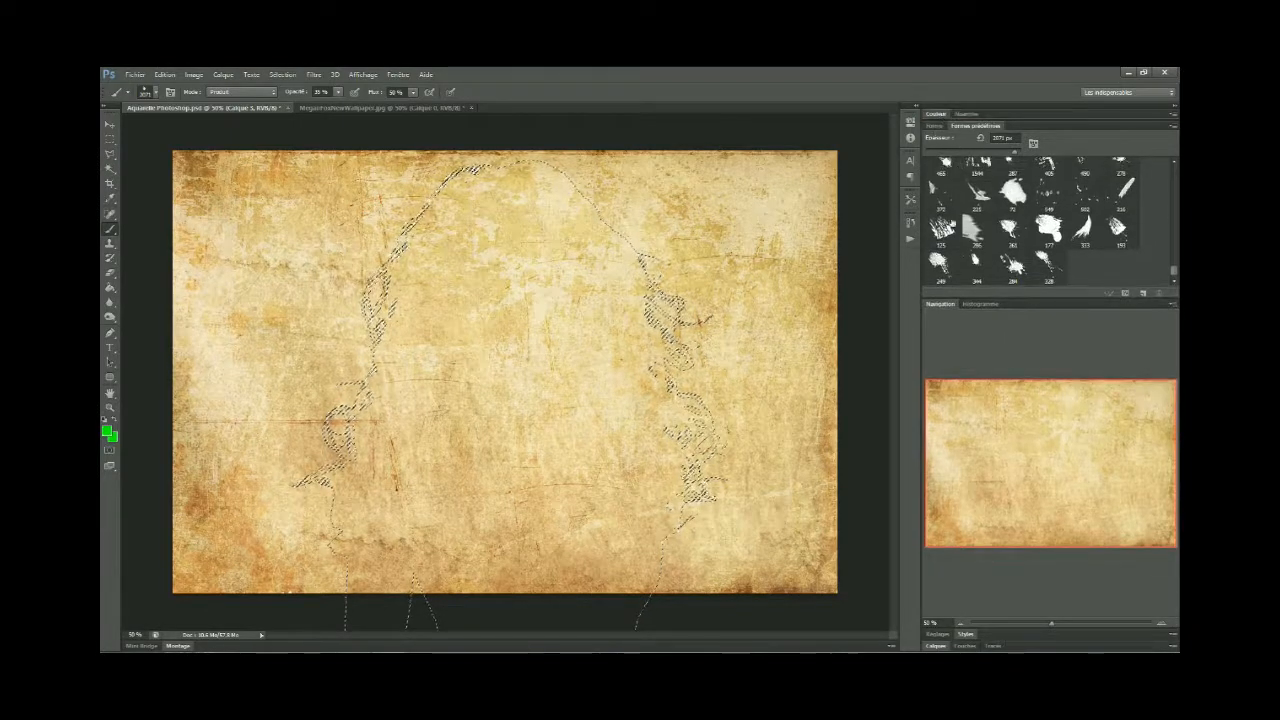
pyautogui.click(939, 117)
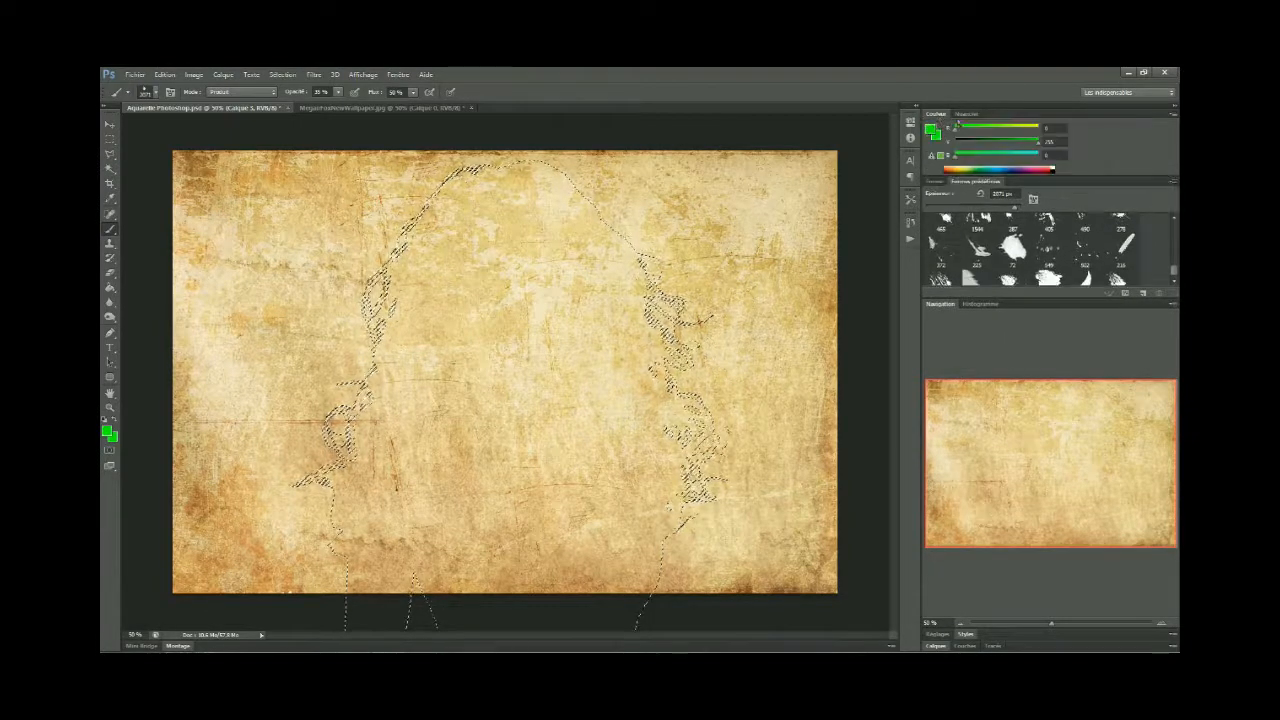
pyautogui.click(965, 114)
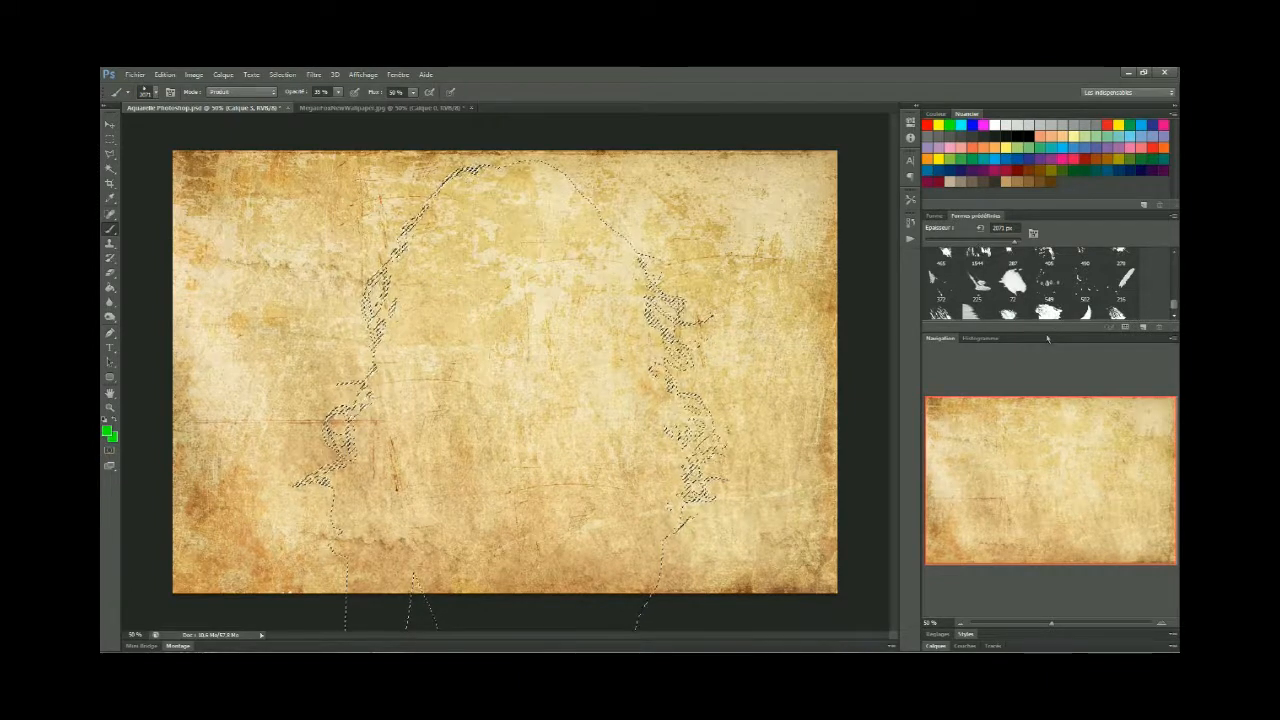
pyautogui.moveTo(1049, 333); pyautogui.dragTo(1036, 524)
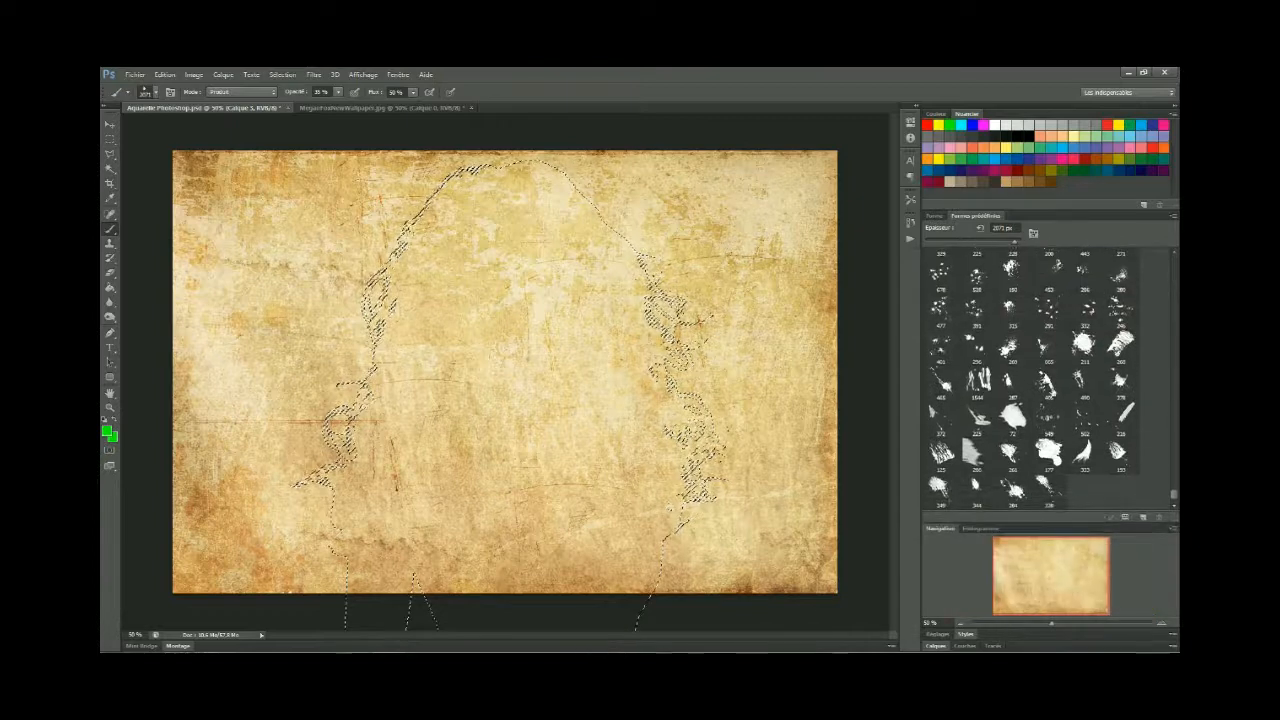
# Step: Stamp pink paint several times inside the upper part of the portrait outline with an enlarged splatter brush
pyautogui.click(1013, 490)
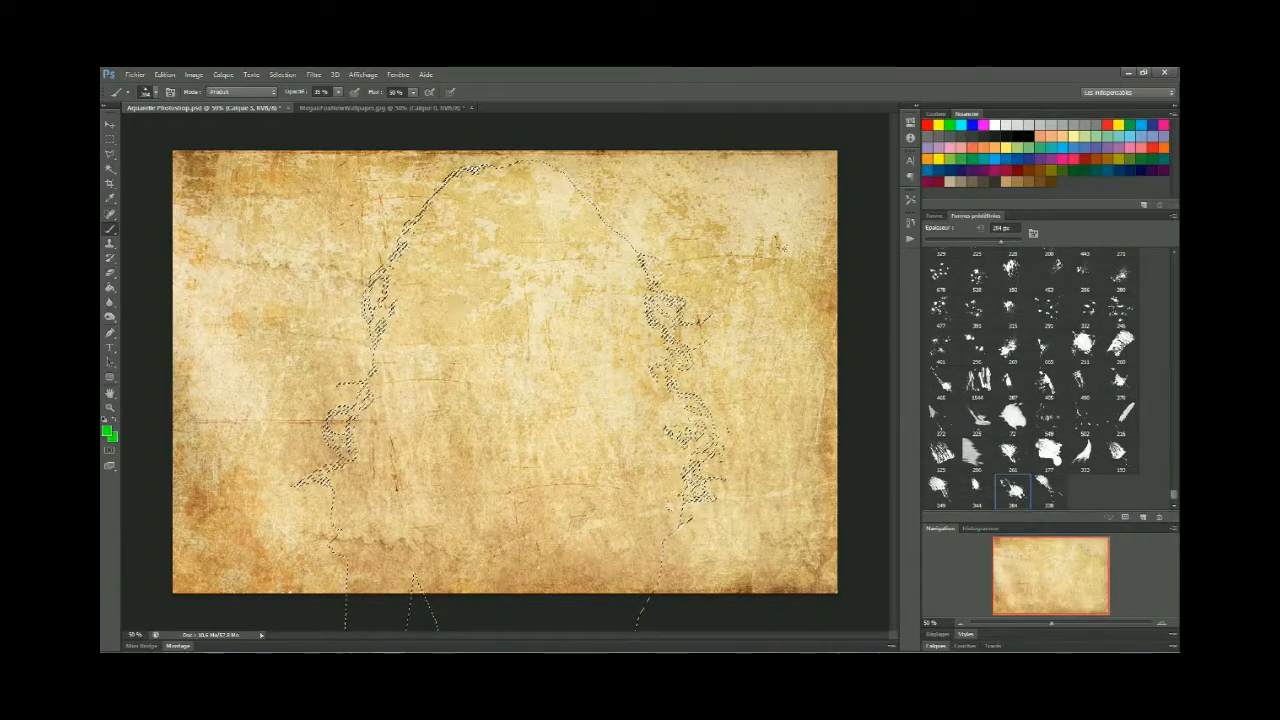
pyautogui.press(']')
pyautogui.click(1165, 124)
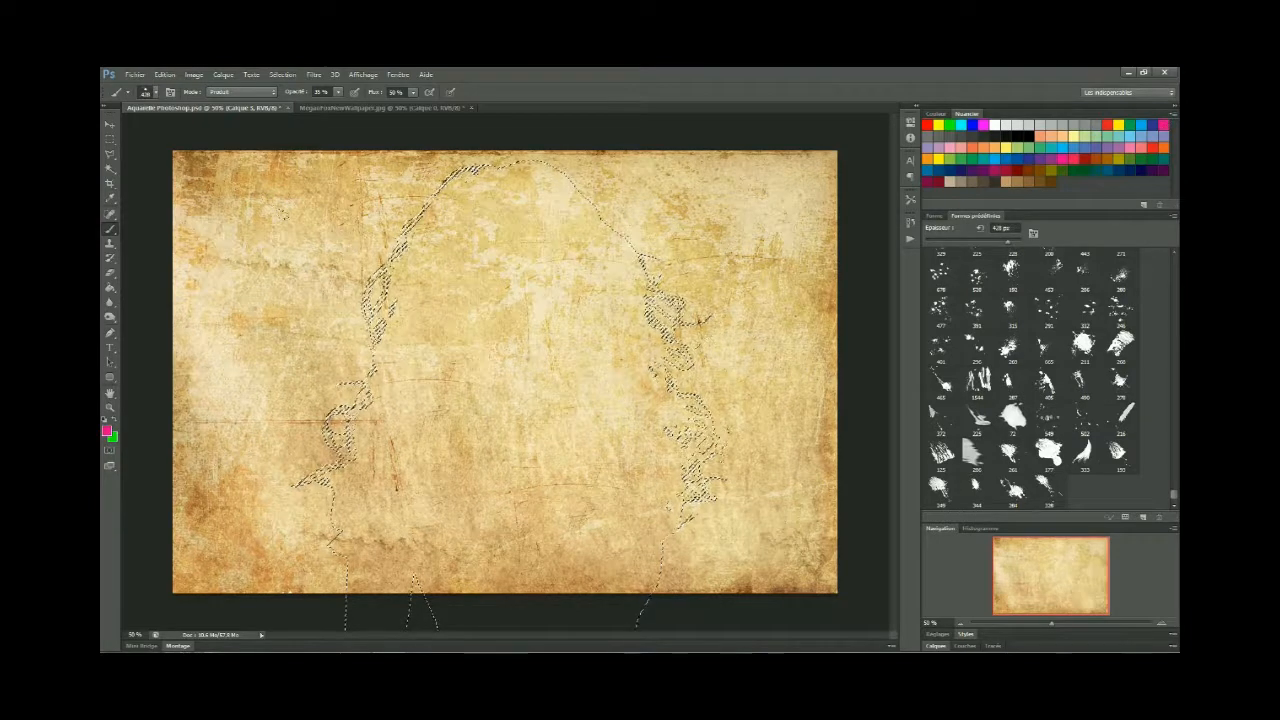
pyautogui.click(458, 283)
pyautogui.click(462, 288)
pyautogui.click(465, 285)
pyautogui.click(466, 290)
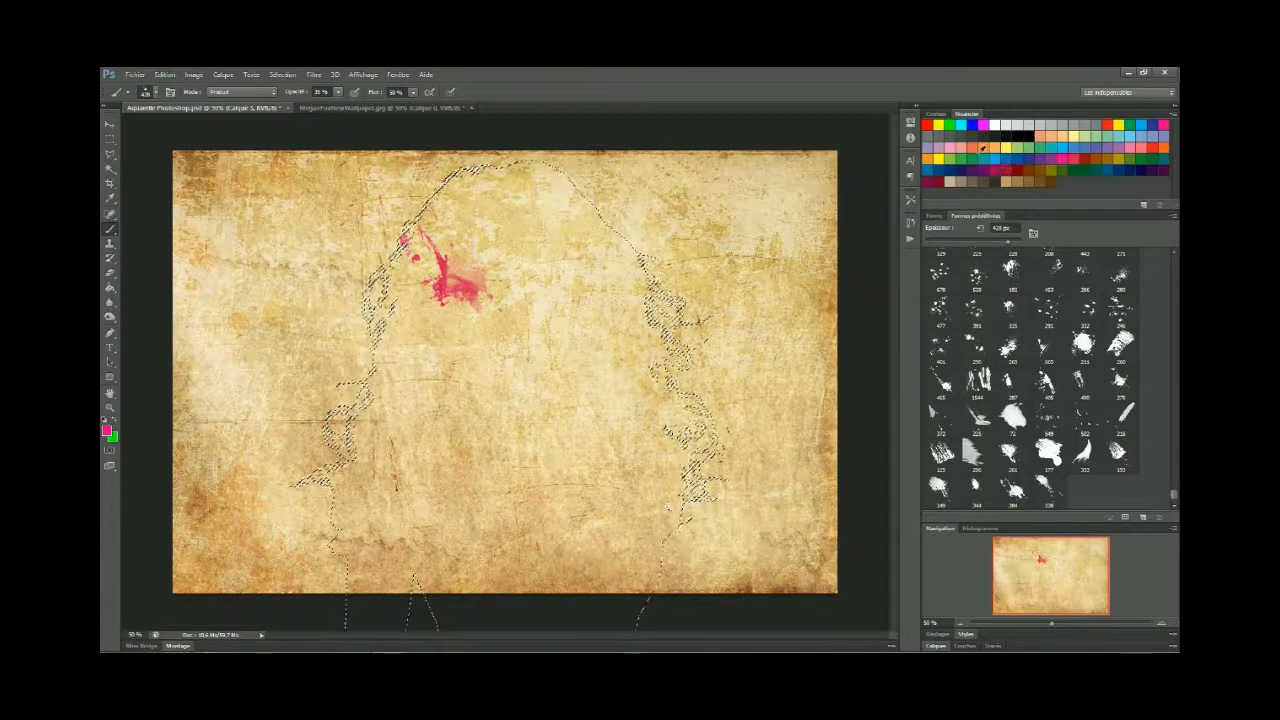
# Step: Stamp a green splatter just above the pink one with a different, enlarged splatter brush
pyautogui.click(950, 124)
pyautogui.click(1009, 348)
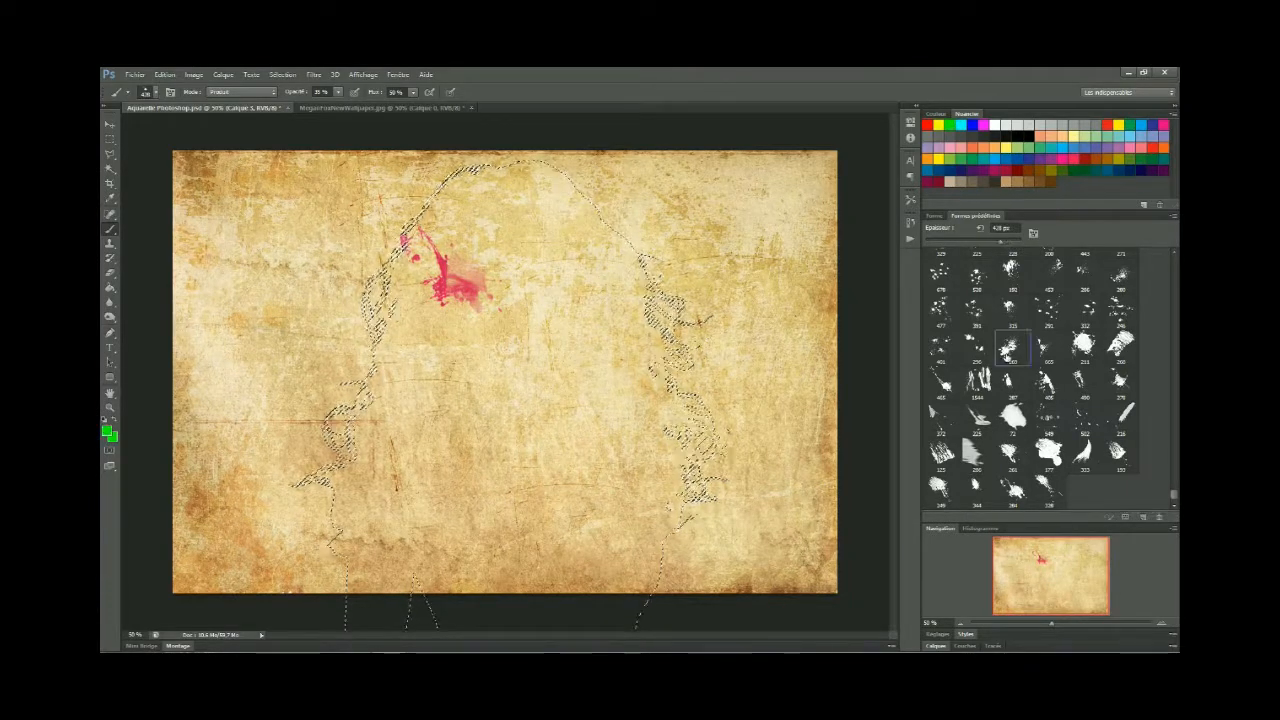
pyautogui.click(1012, 243)
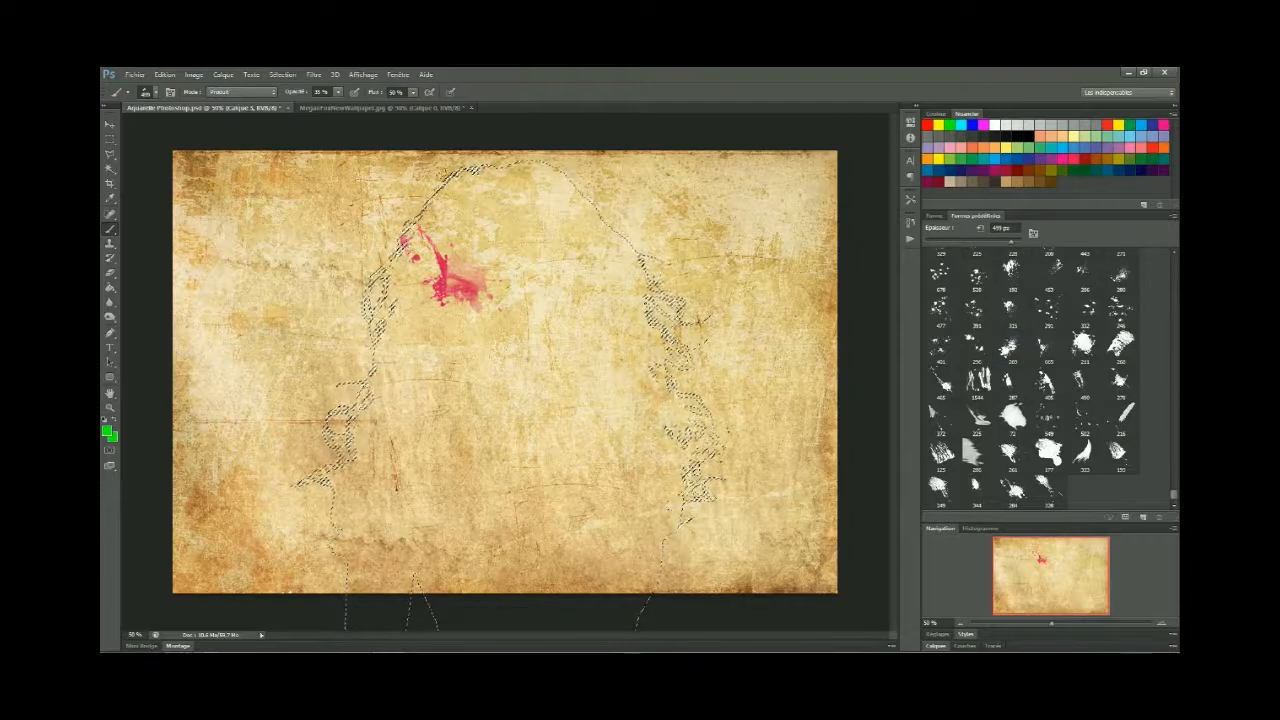
pyautogui.click(464, 228)
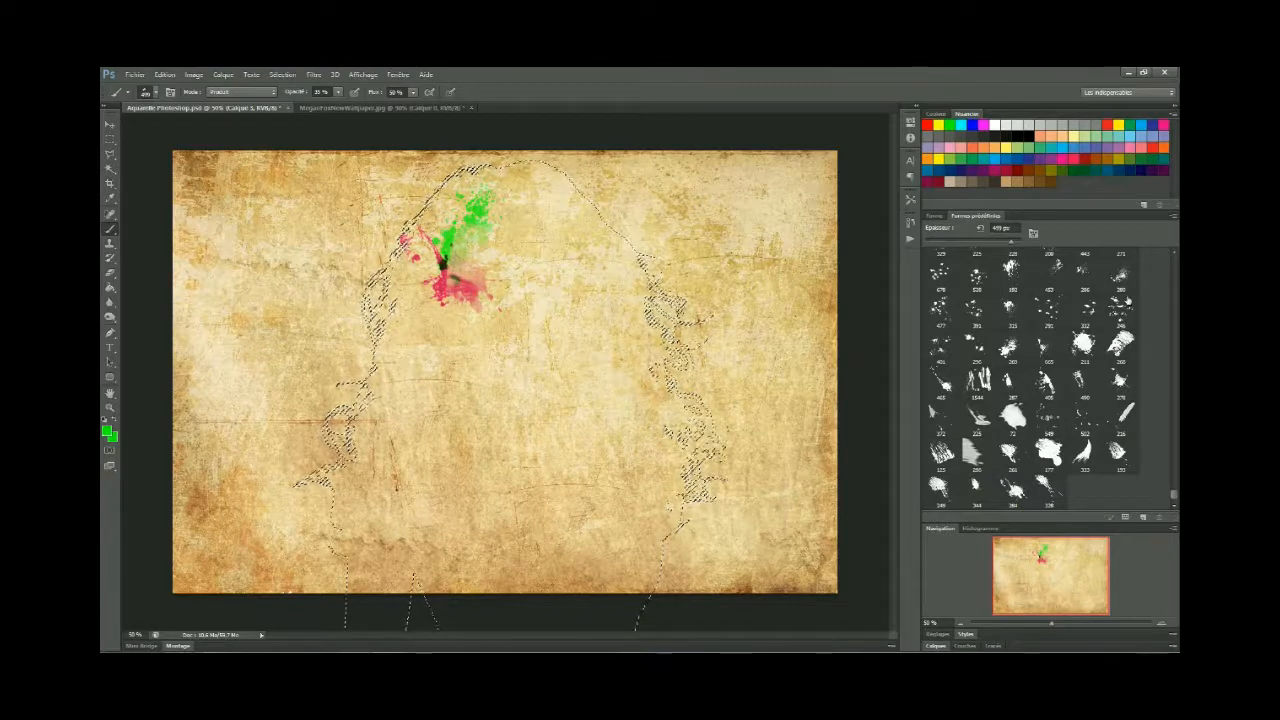
# Step: Stamp the dripping-blob brush repeatedly in blue at 440 px over the crown of the portrait outline
pyautogui.click(1120, 380)
pyautogui.click(1049, 452)
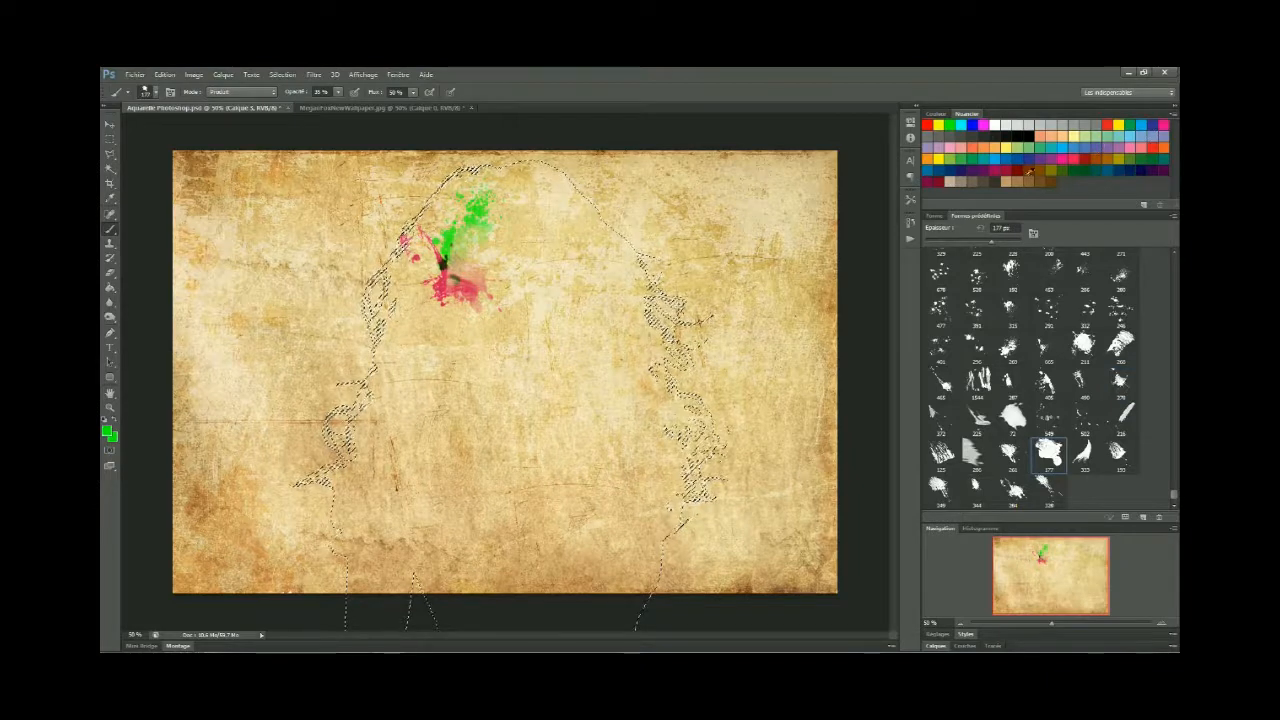
pyautogui.click(992, 160)
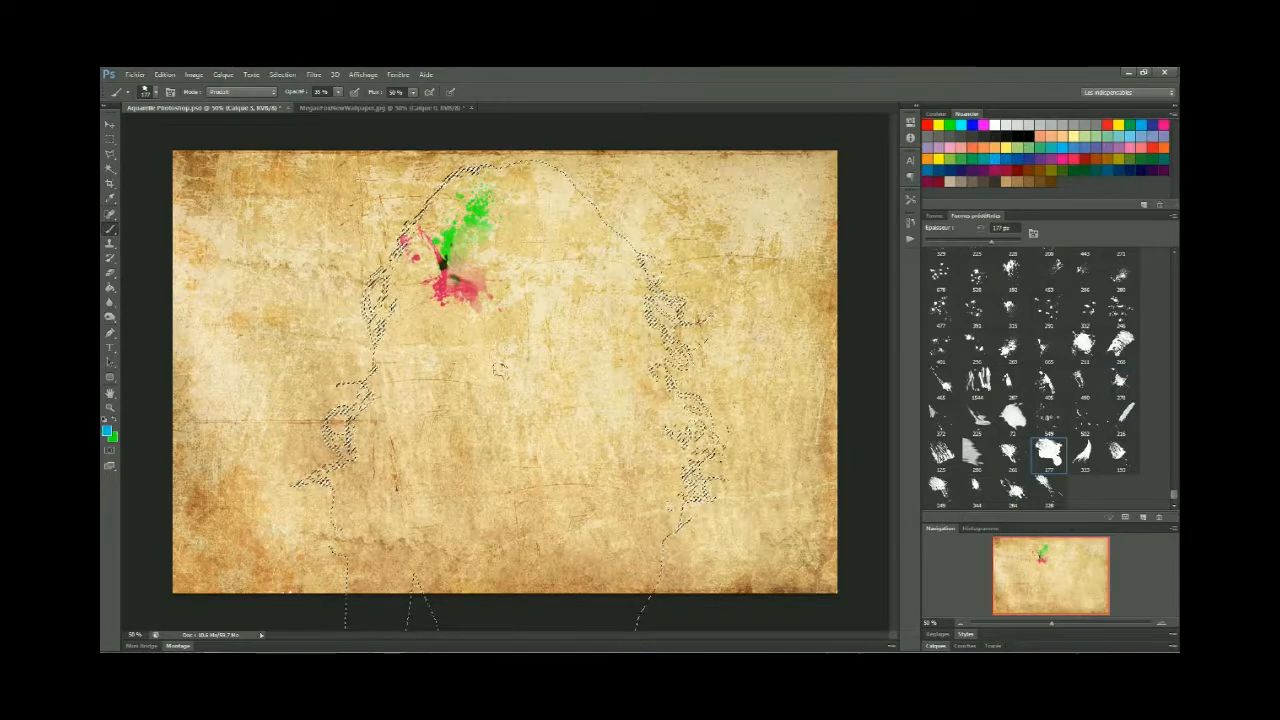
pyautogui.moveTo(992, 243); pyautogui.dragTo(1010, 243)
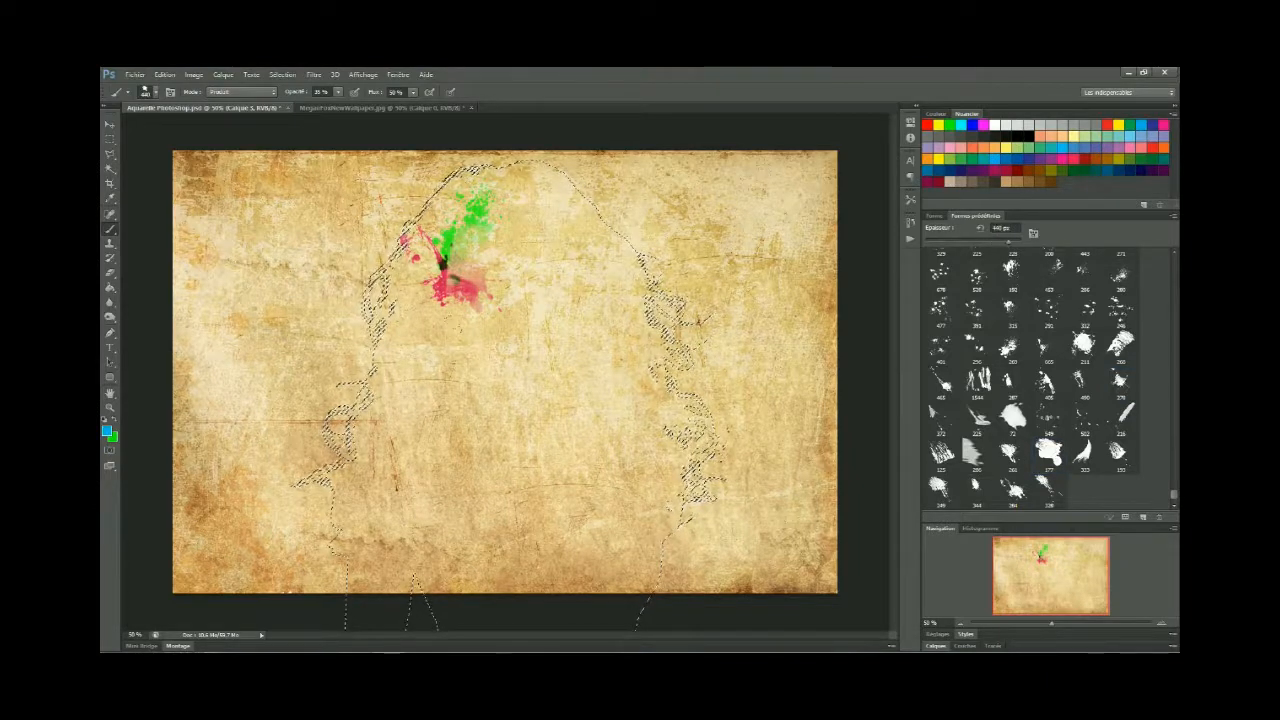
pyautogui.click(492, 225)
pyautogui.click(492, 225)
pyautogui.click(492, 225)
pyautogui.click(492, 225)
pyautogui.click(492, 225)
pyautogui.click(492, 225)
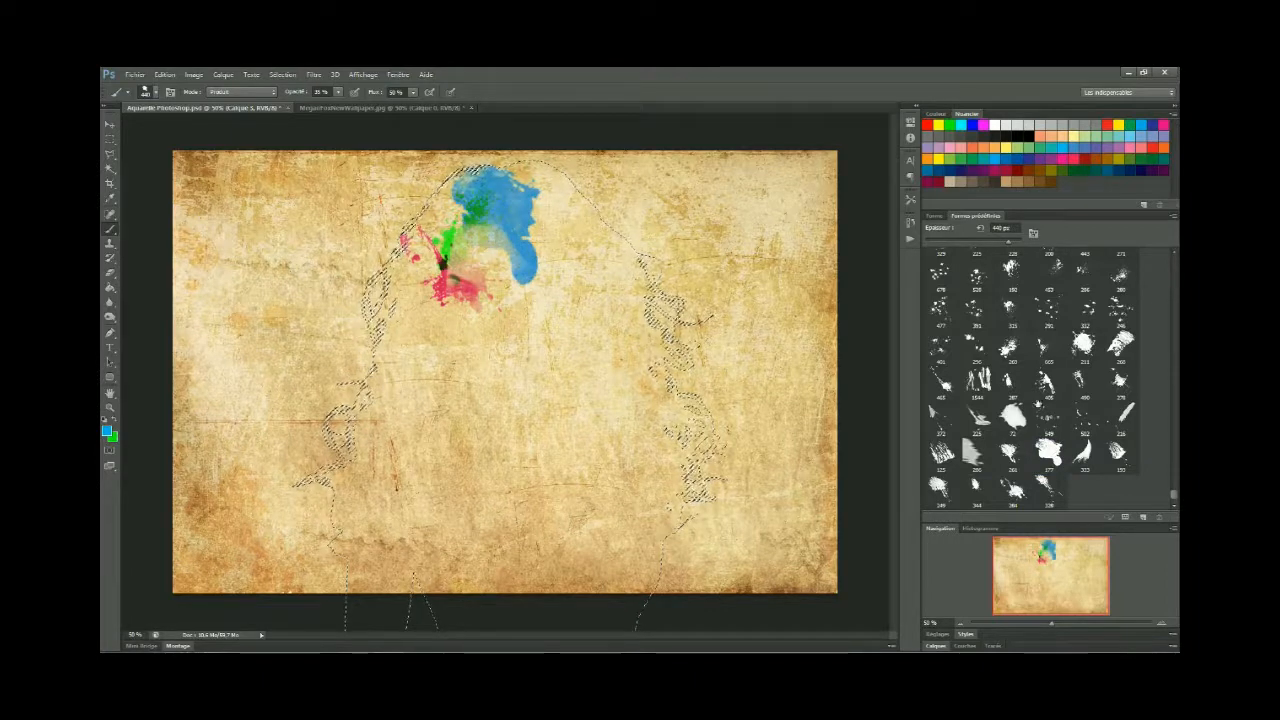
# Step: Scatter pink droplets around the pink splatter with the scattered-dots brush
pyautogui.click(1050, 422)
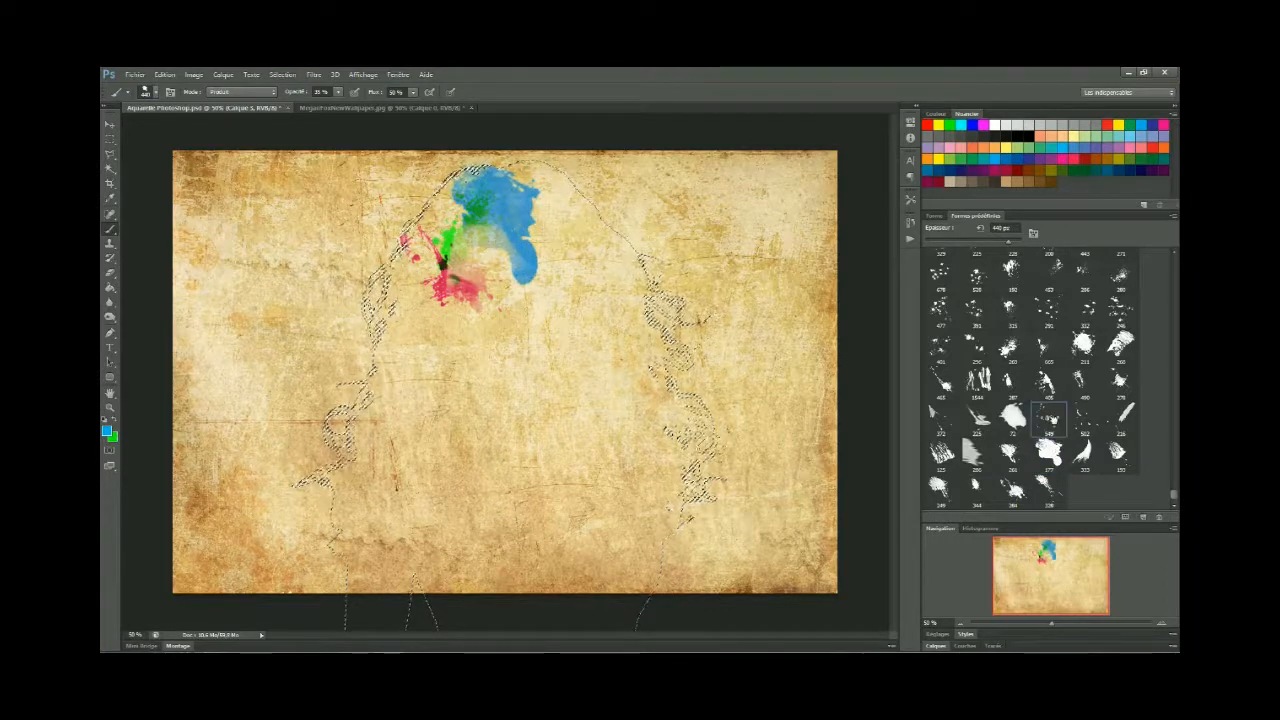
pyautogui.click(1080, 145)
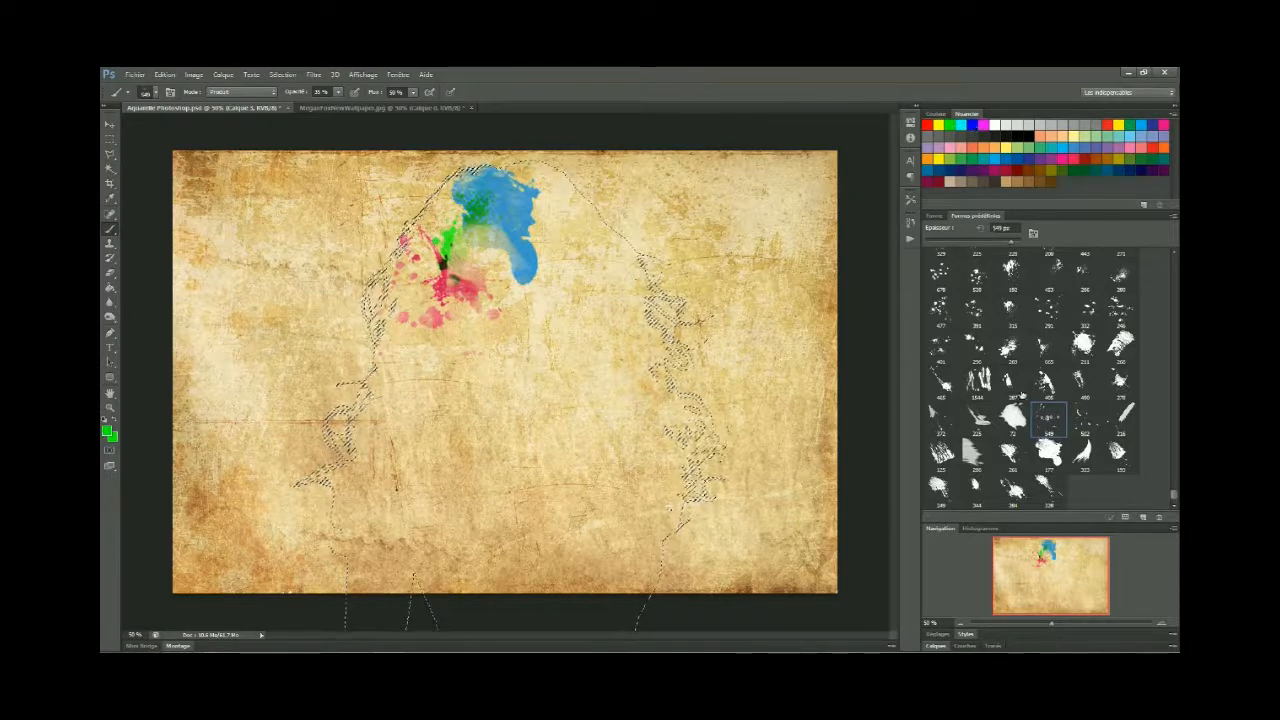
# Step: Stamp a green splat beside the blue paint with the round splat brush, enlarged to about 451 px
pyautogui.scroll(2, 1010, 455)
pyautogui.scroll(1, 1028, 452)
pyautogui.click(1084, 452)
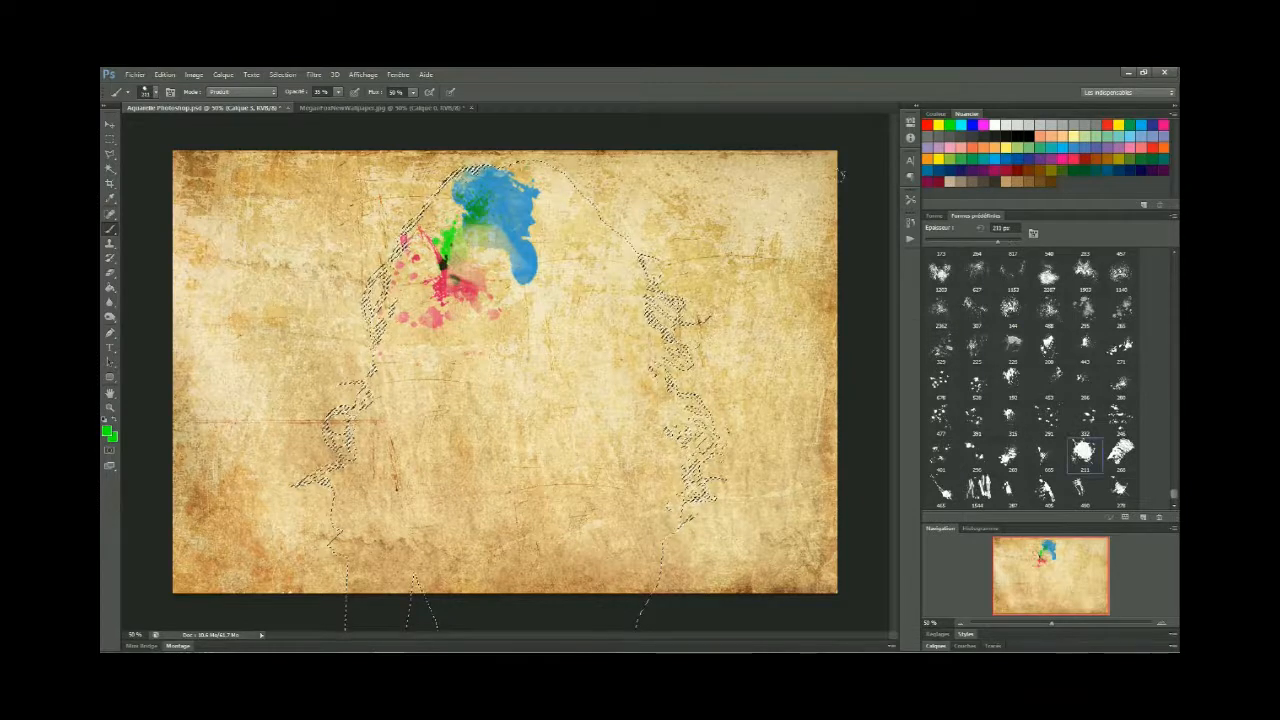
pyautogui.moveTo(997, 242); pyautogui.dragTo(1006, 245)
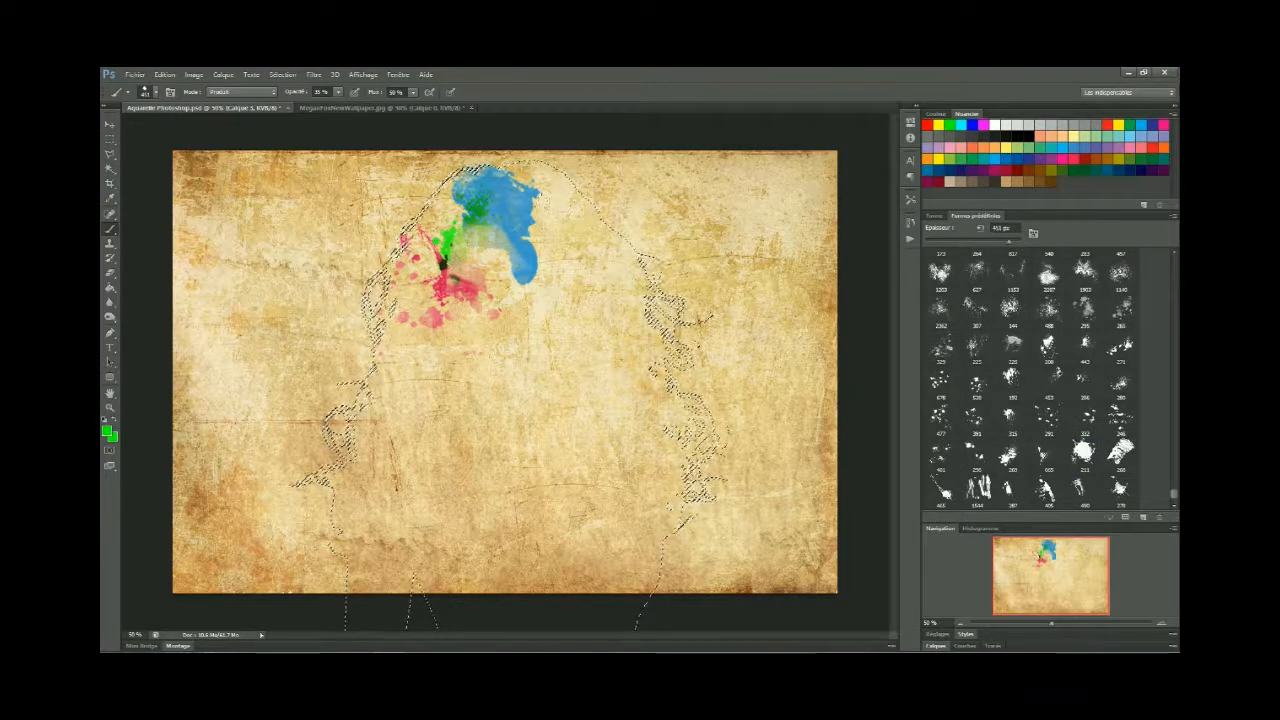
pyautogui.click(565, 220)
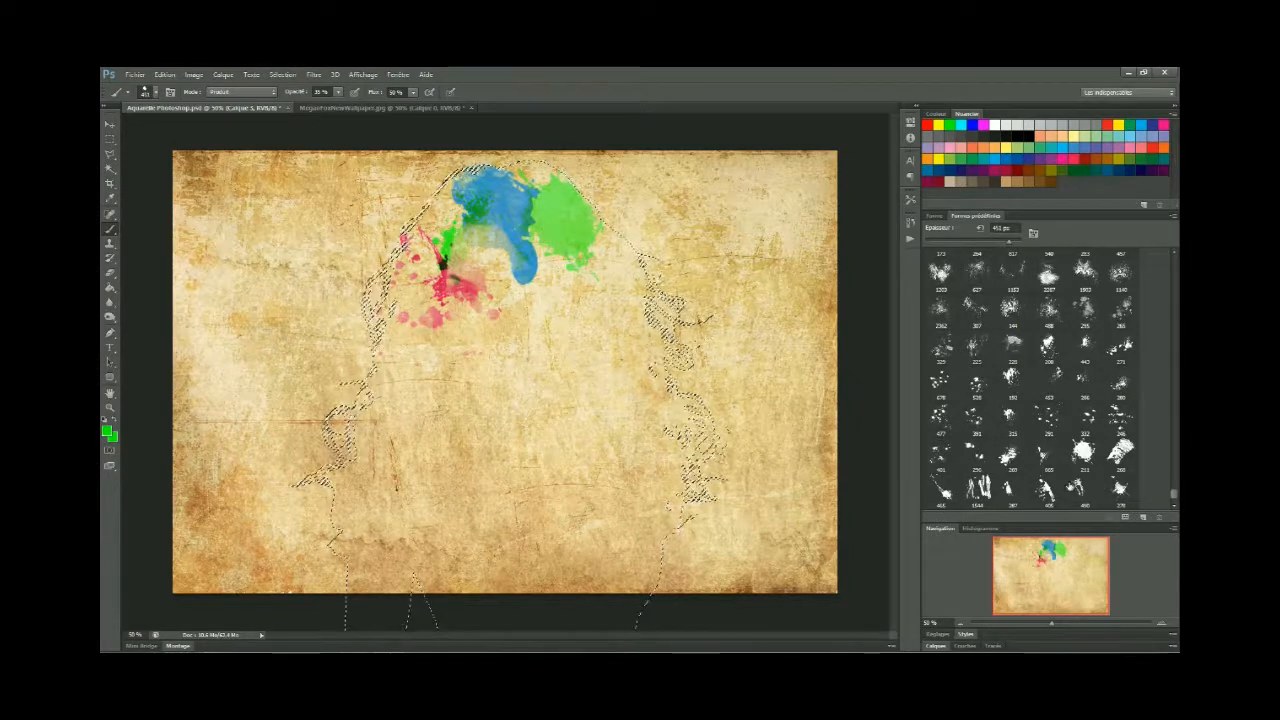
# Step: Show the finished example group and its splatter layer Calque 2 copie, and select that layer
pyautogui.click(938, 645)
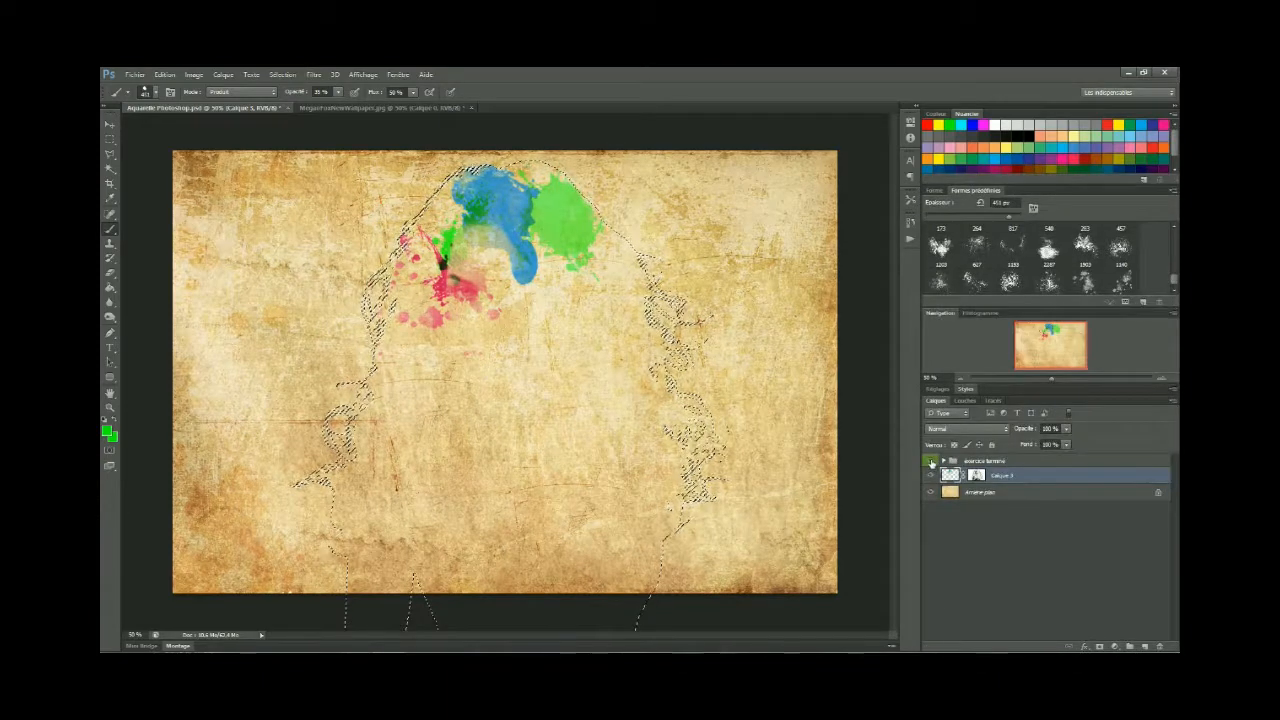
pyautogui.click(930, 461)
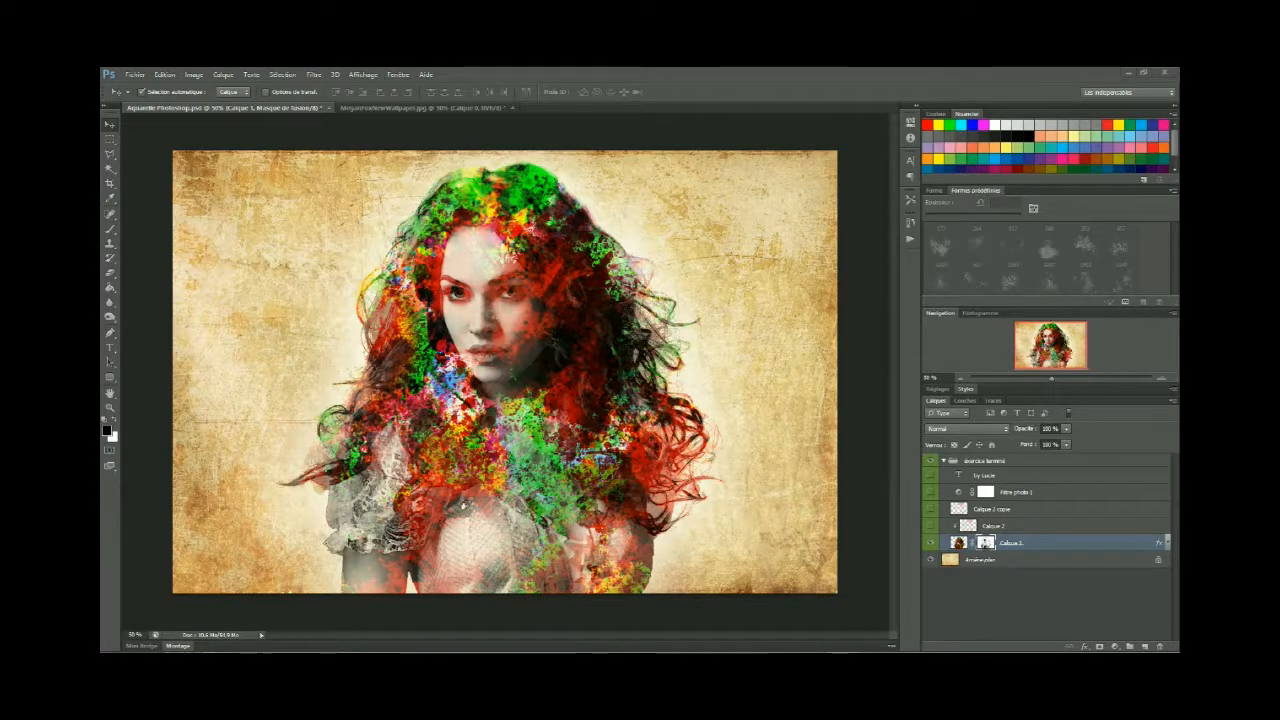
pyautogui.click(932, 510)
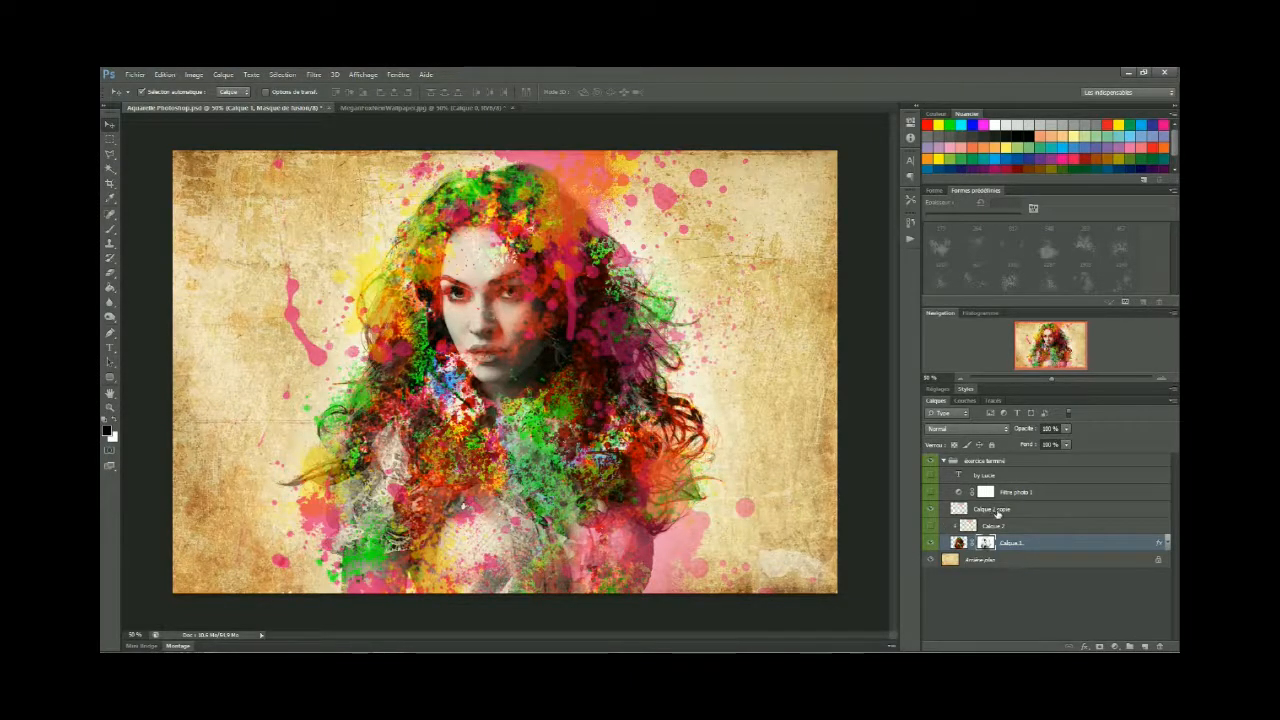
pyautogui.click(995, 513)
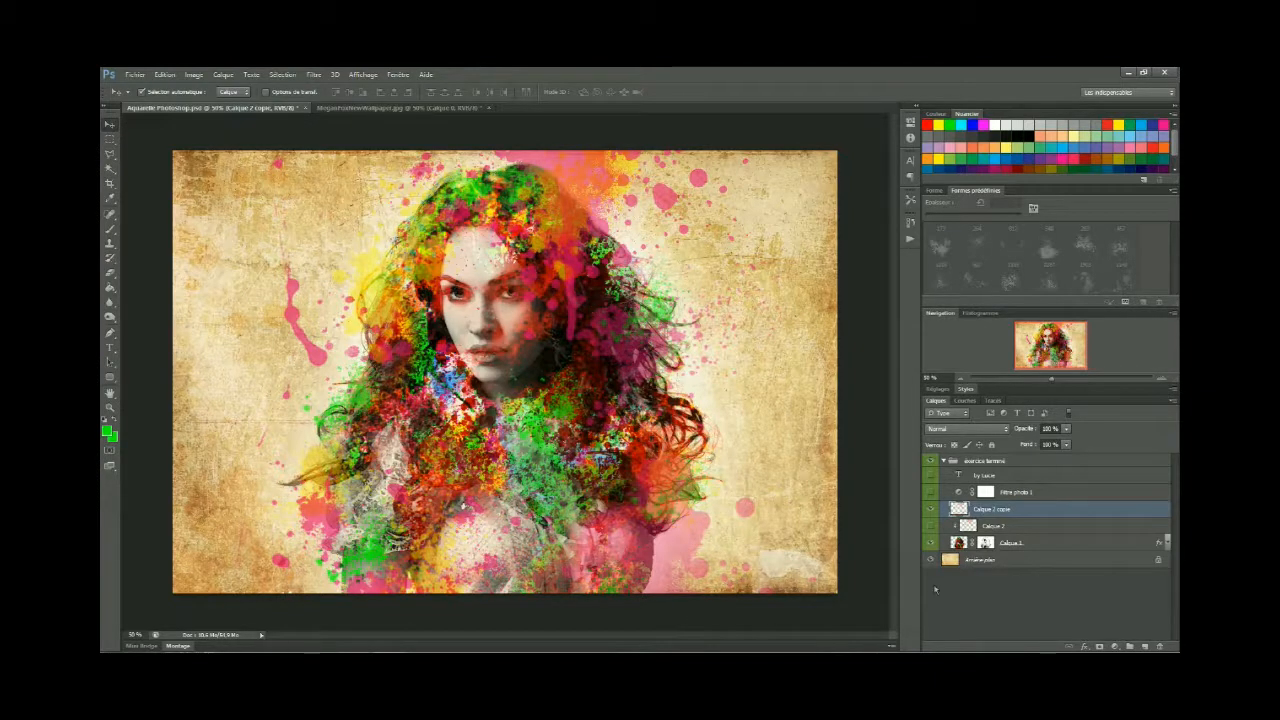
# Step: Select the clipped splatter layer Calque 2 and make it visible over the portrait
pyautogui.click(990, 527)
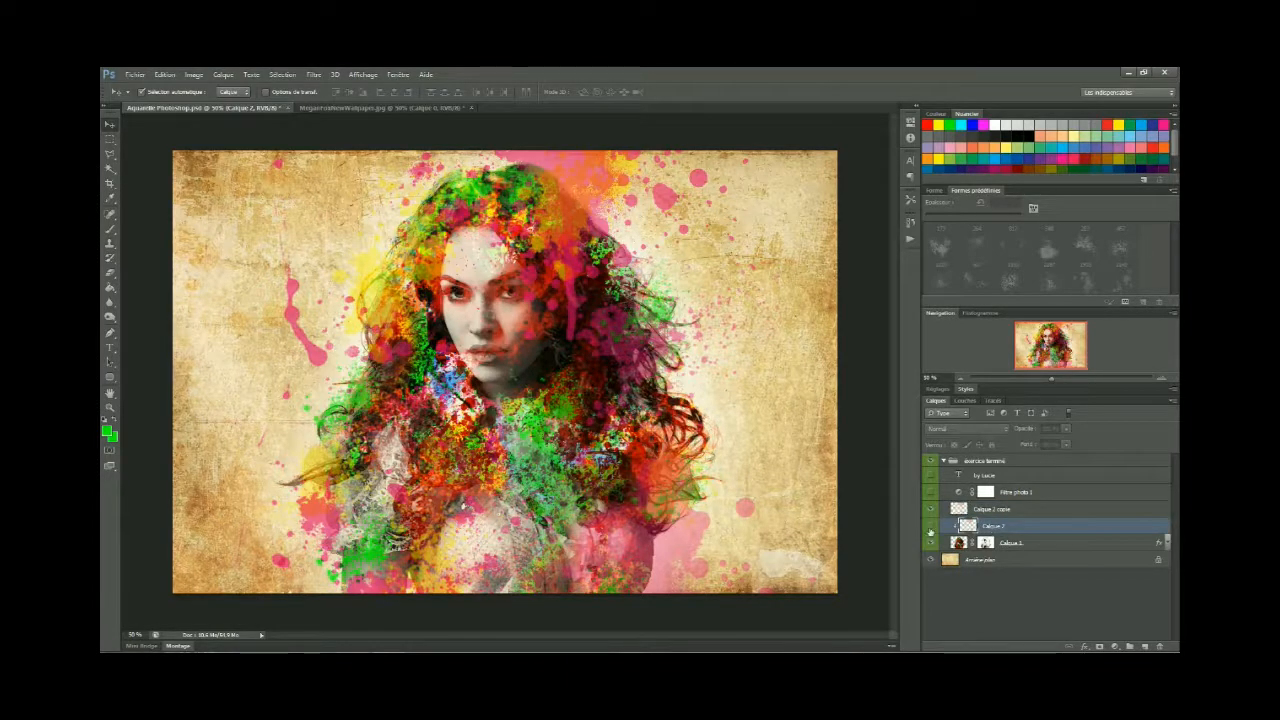
pyautogui.click(930, 527)
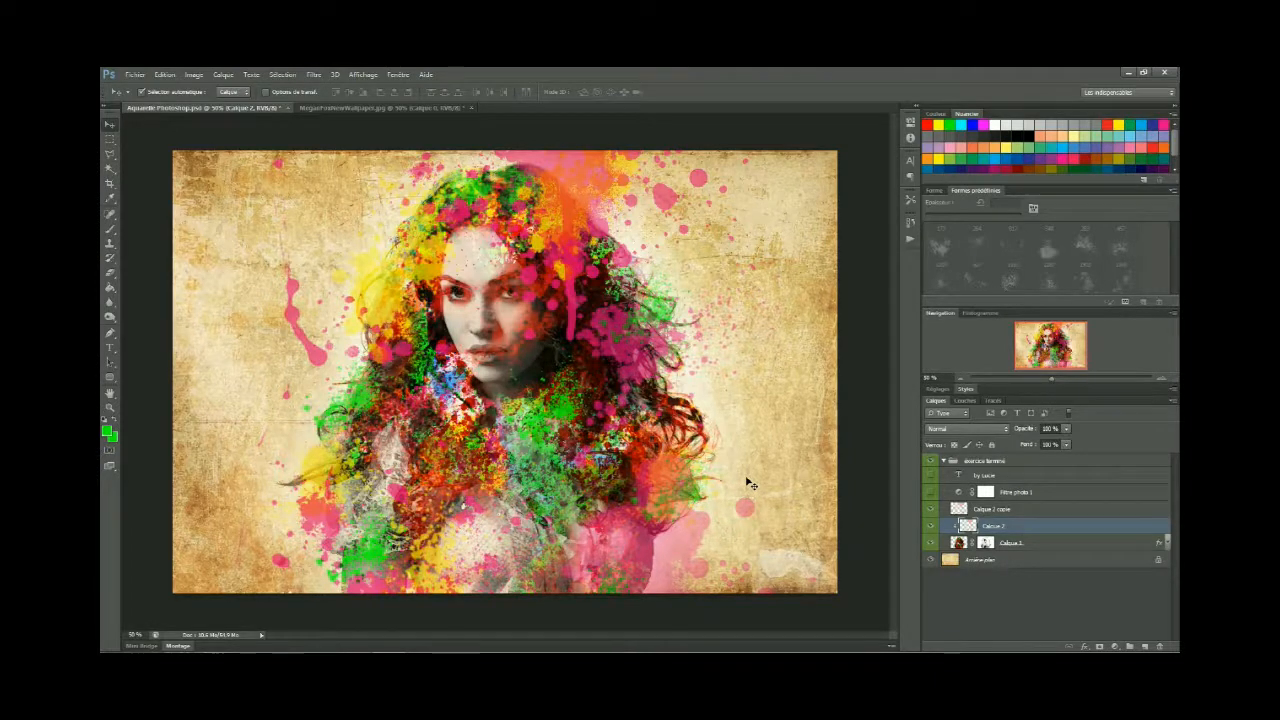
# Step: Select the photo filter adjustment layer Filtre photo 1 and make it visible over the portrait
pyautogui.click(1028, 494)
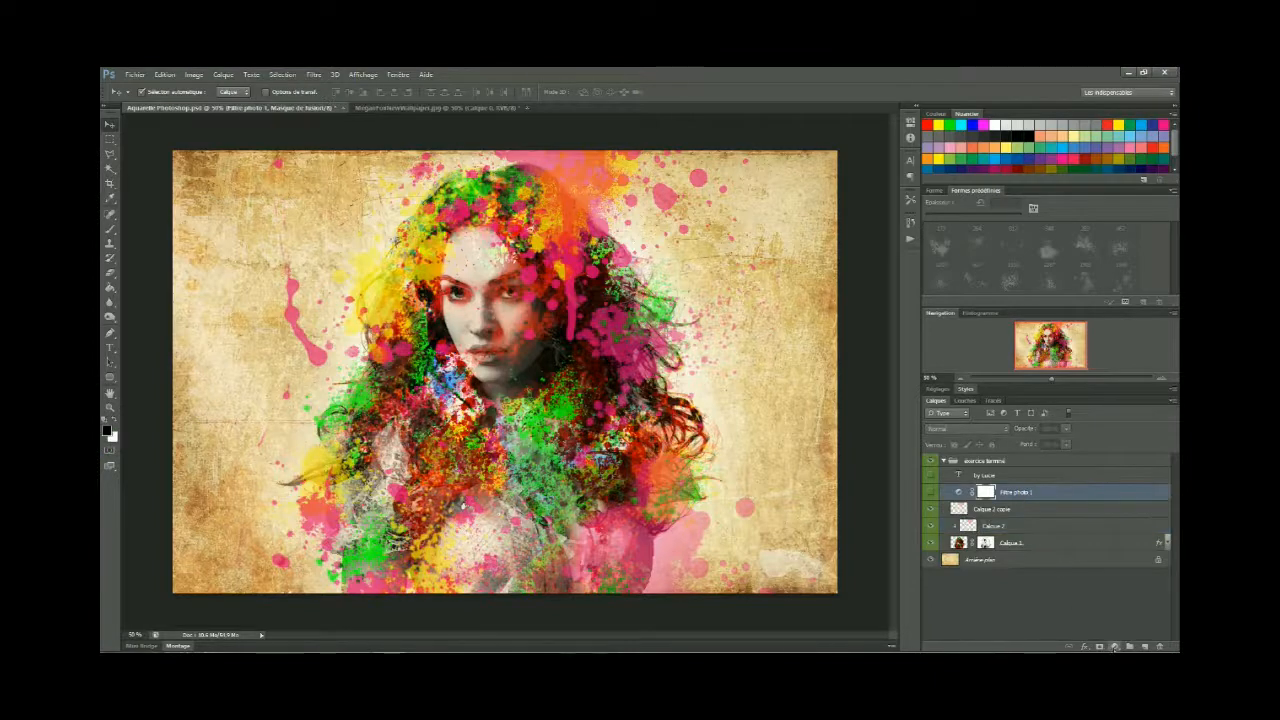
pyautogui.click(1115, 647)
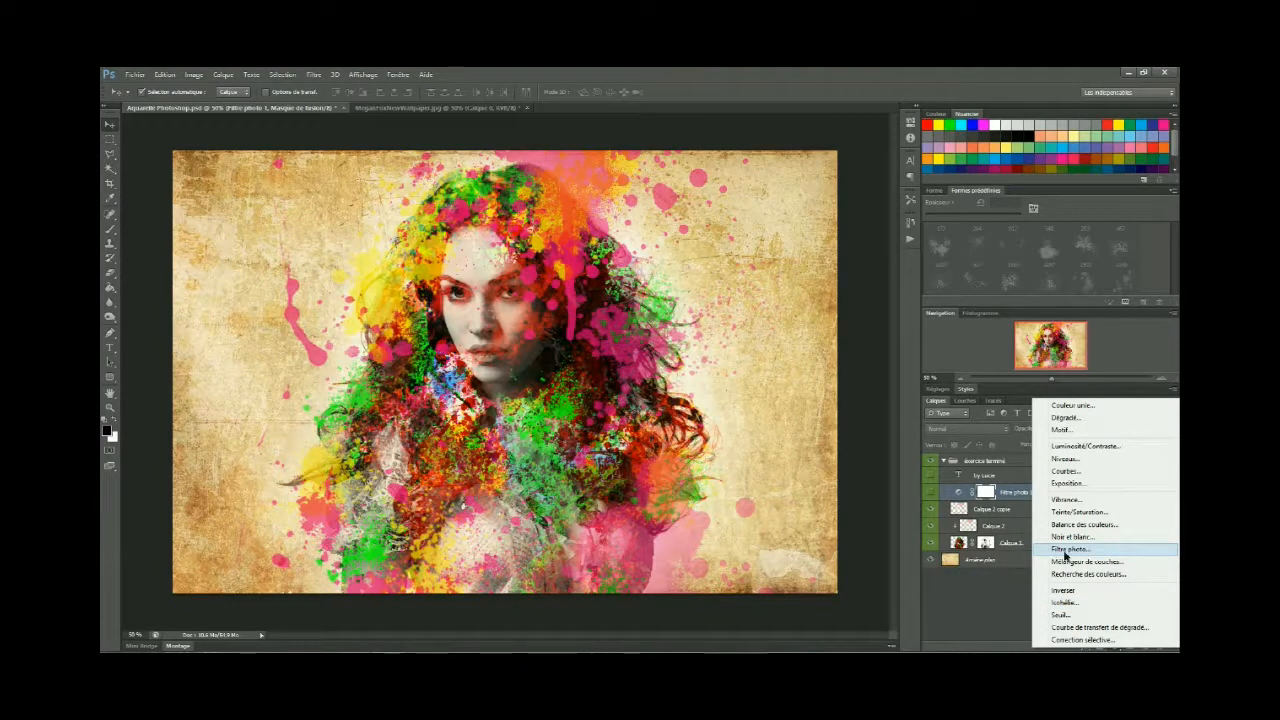
pyautogui.click(1020, 598)
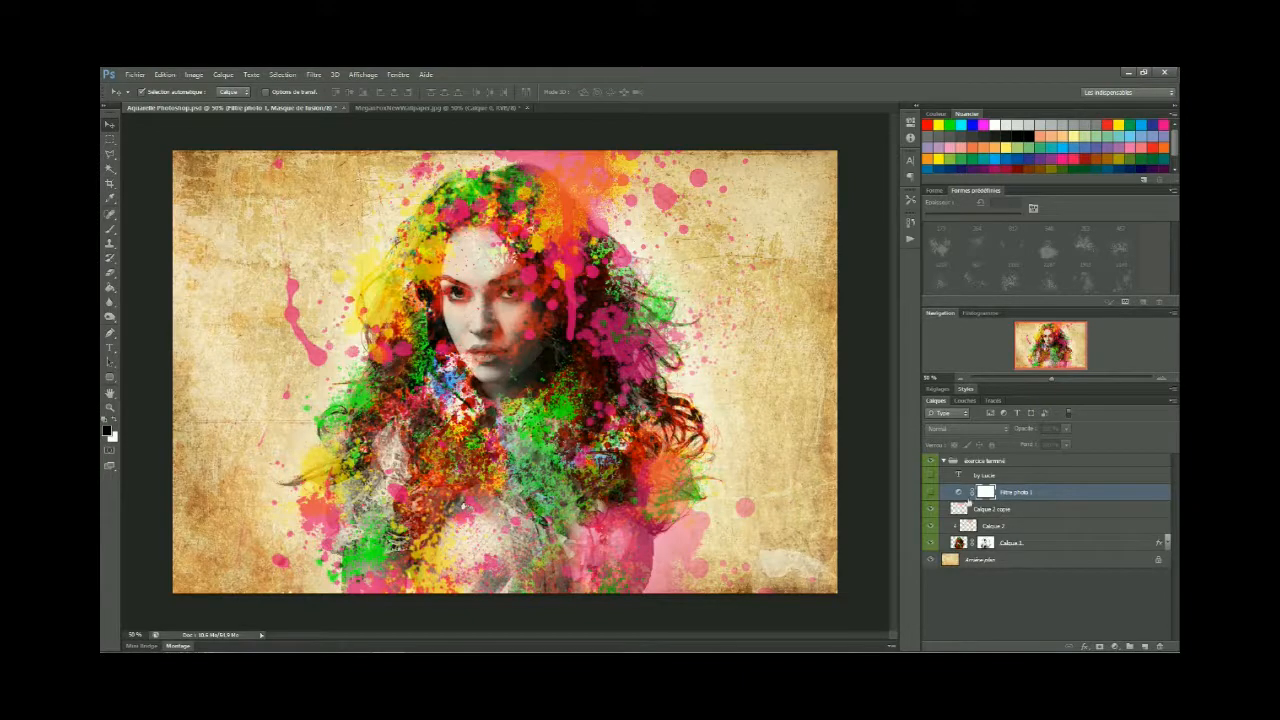
pyautogui.click(960, 493)
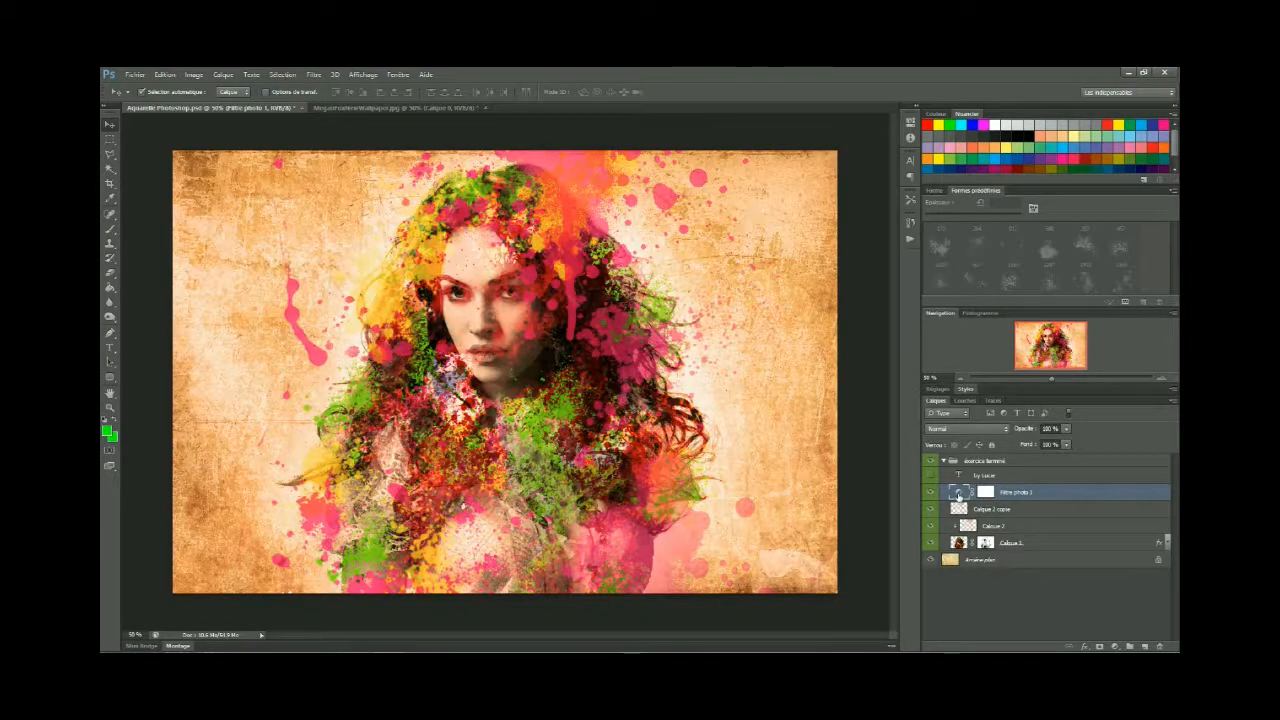
# Step: Open the settings of Filtre photo 1, adjust the density of its Orange filter, and close them
pyautogui.doubleClick(960, 493)
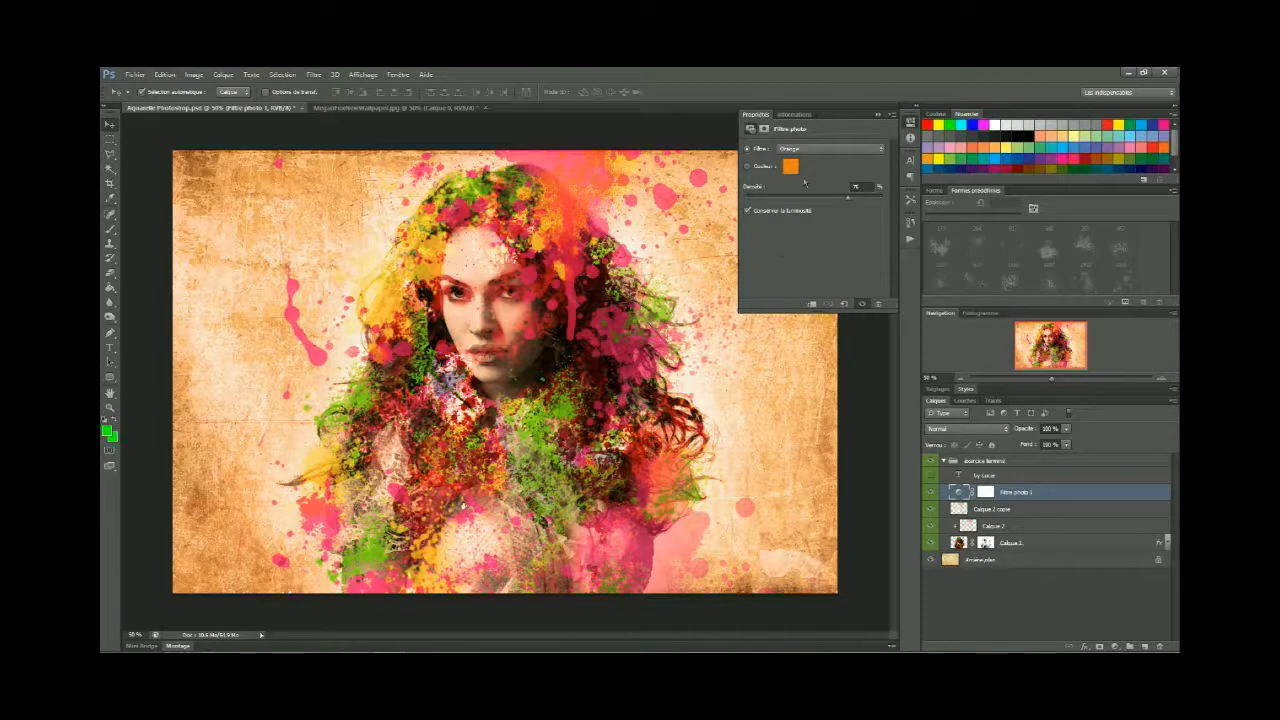
pyautogui.moveTo(775, 201); pyautogui.dragTo(848, 200)
pyautogui.click(877, 116)
# Step: Expand the effects of the masked portrait layer and compare the image with its outer glow off and on
pyautogui.click(1166, 543)
pyautogui.click(964, 558)
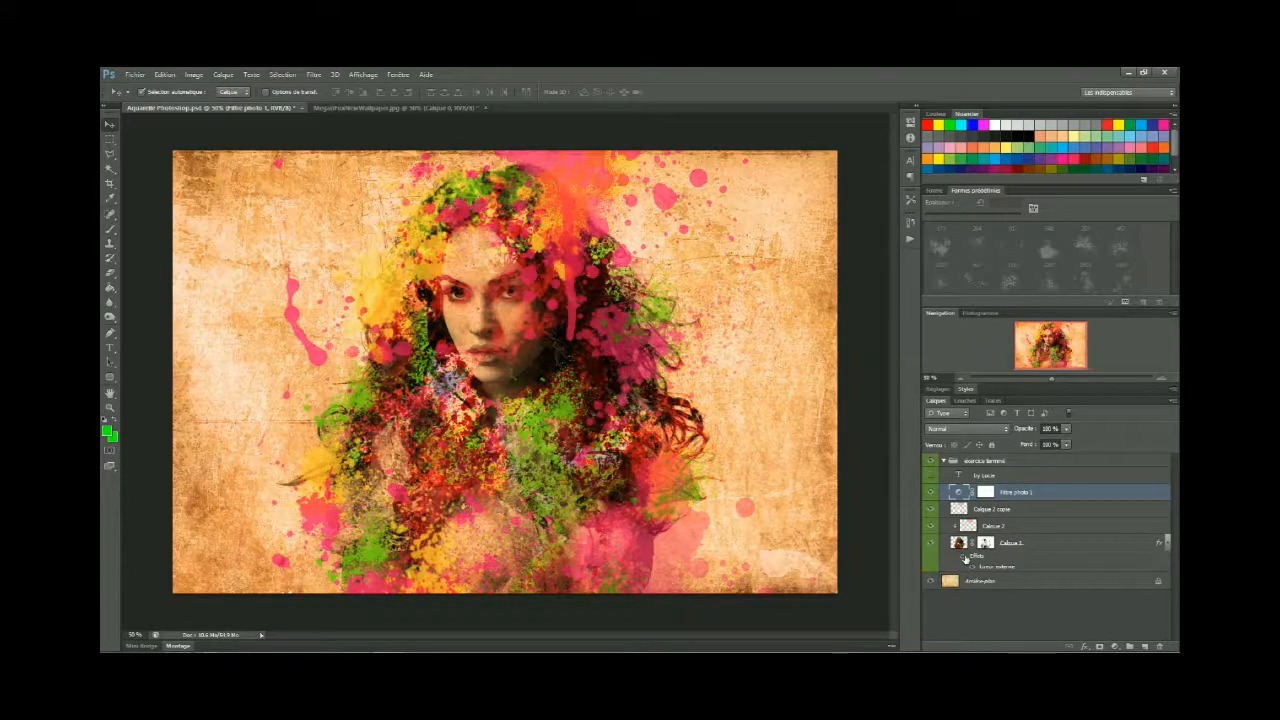
pyautogui.click(964, 558)
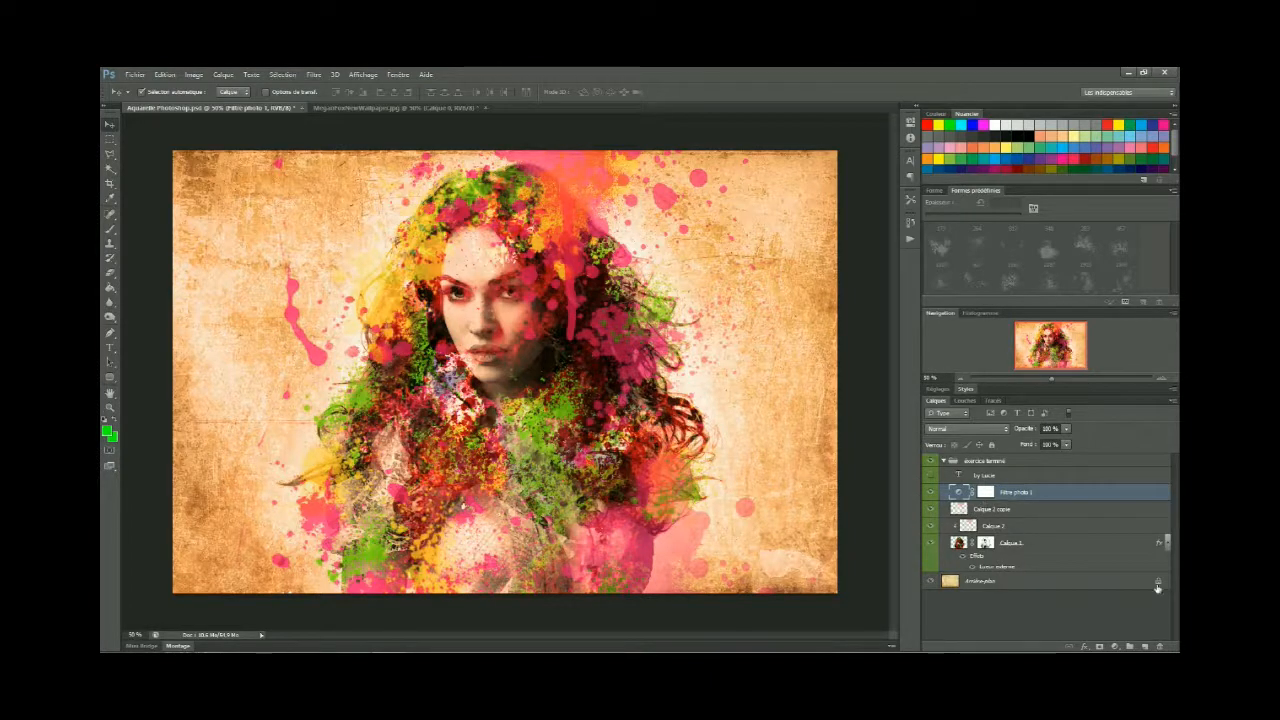
pyautogui.click(1162, 543)
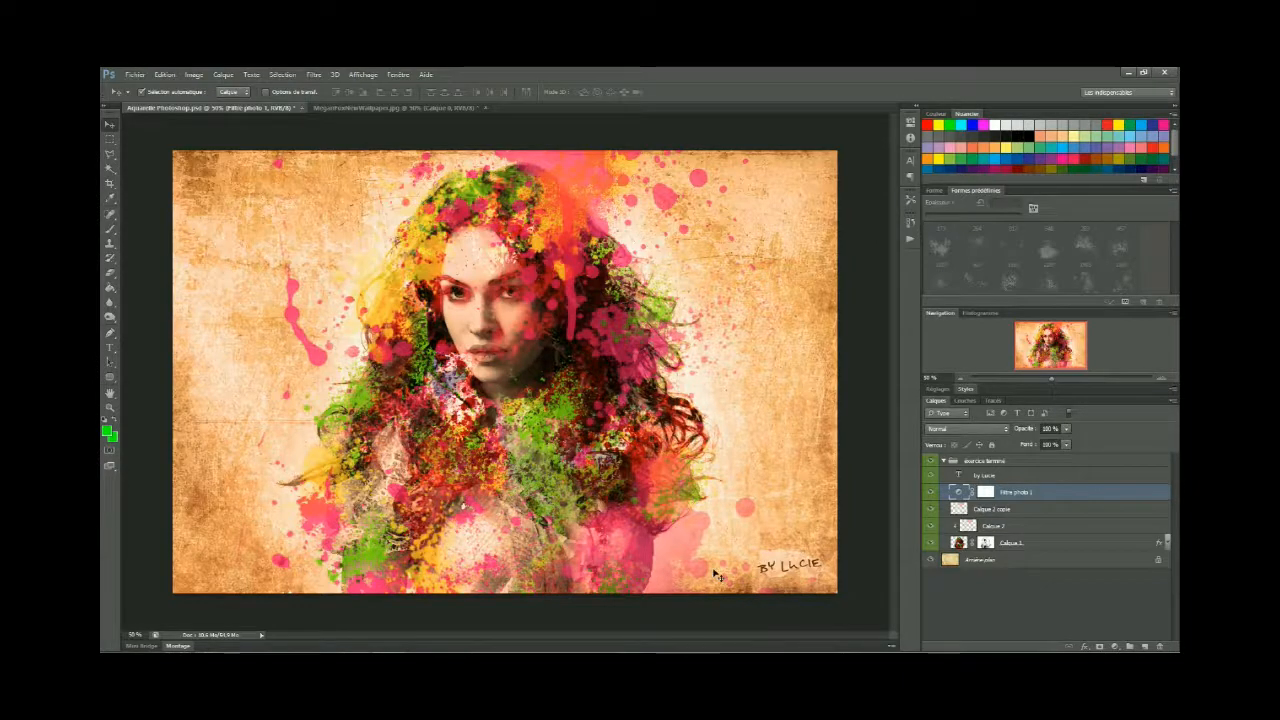
# Step: Show the signature text layer and select the splatter layer Calque 2 copie
pyautogui.click(672, 565)
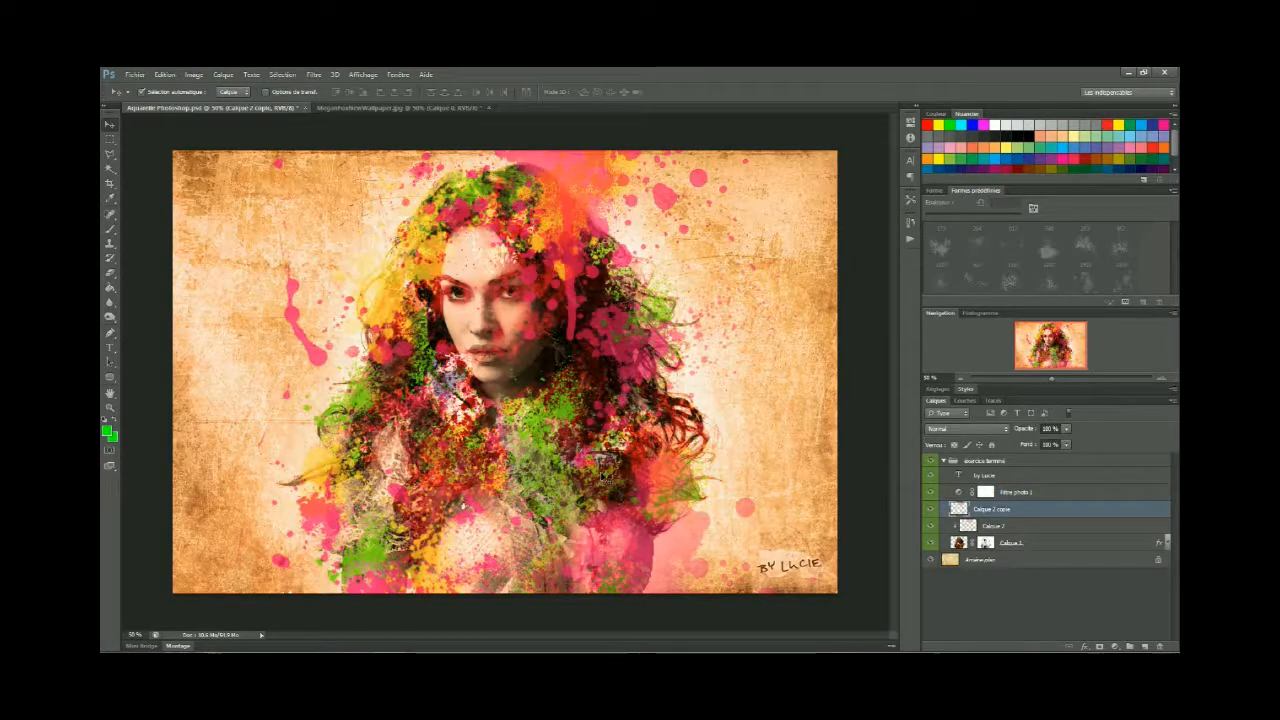